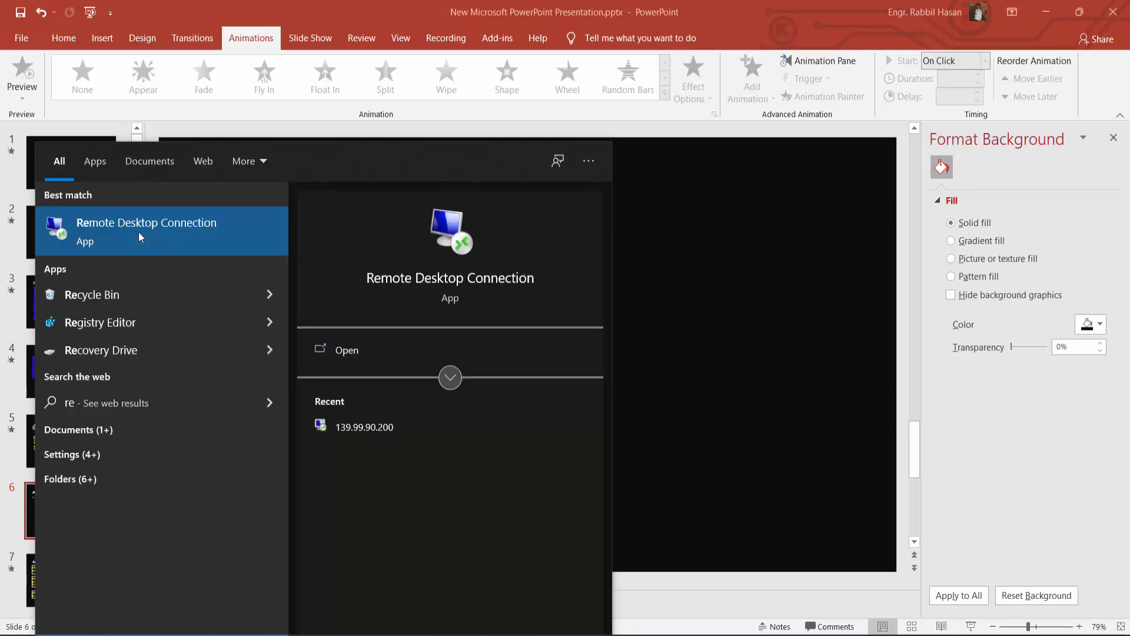
Open Remote Desktop Connection and connect to the computer 139.99.90.200, accepting the certificate warning
{"action": "left_click", "coordinate": [139, 231]}
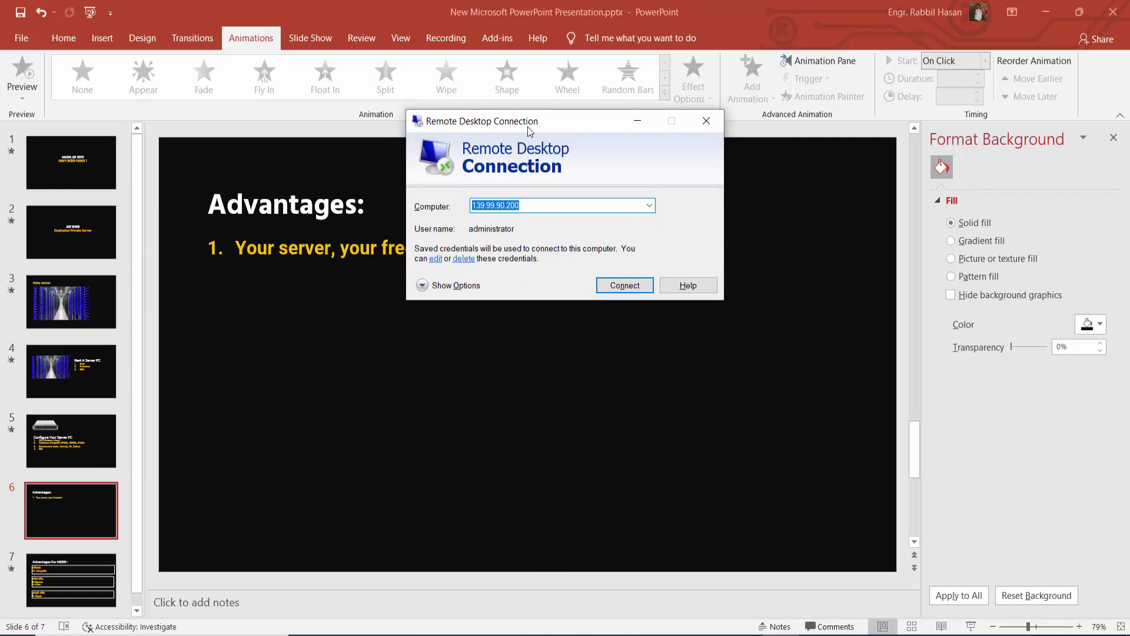
{"action": "left_click_drag", "start_coordinate": [527, 126], "coordinate": [505, 235]}
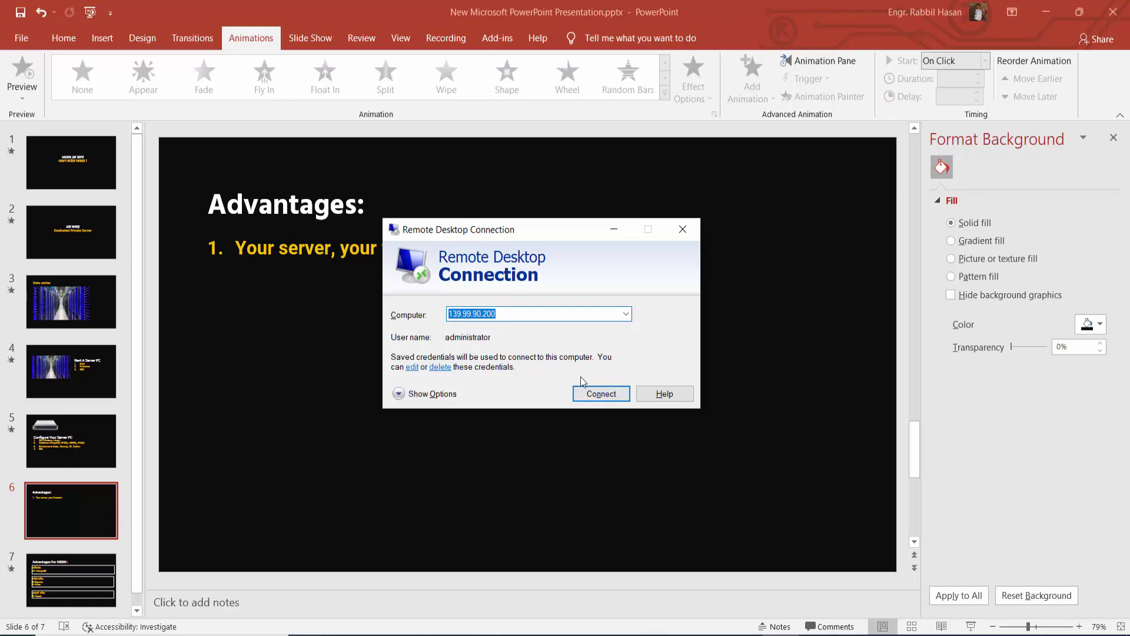
{"action": "left_click", "coordinate": [601, 393]}
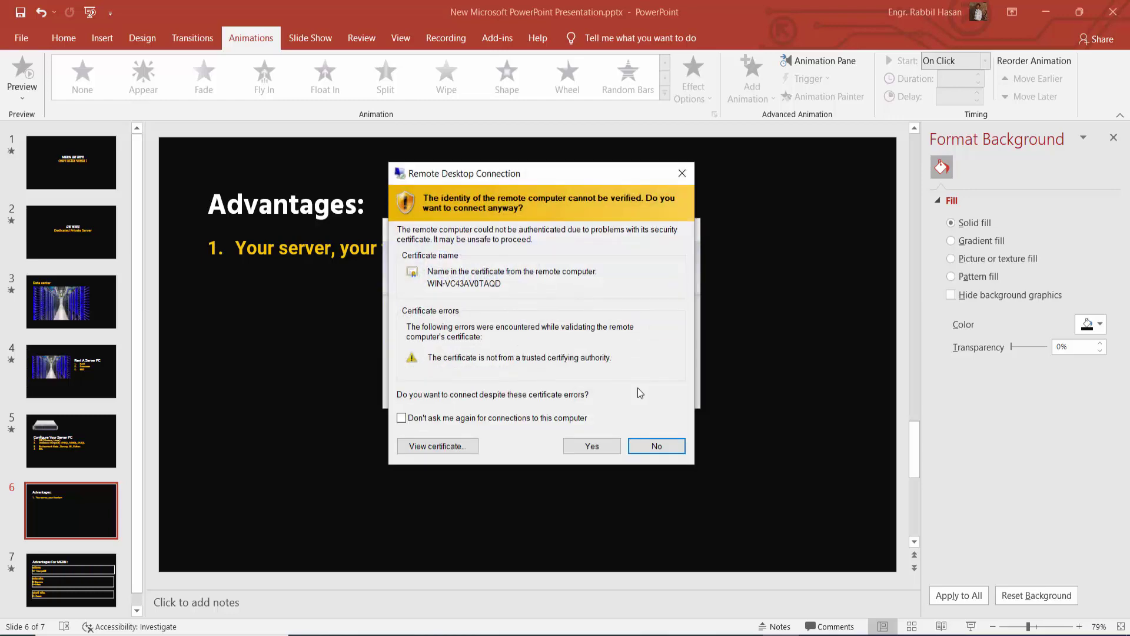
{"action": "left_click", "coordinate": [591, 445]}
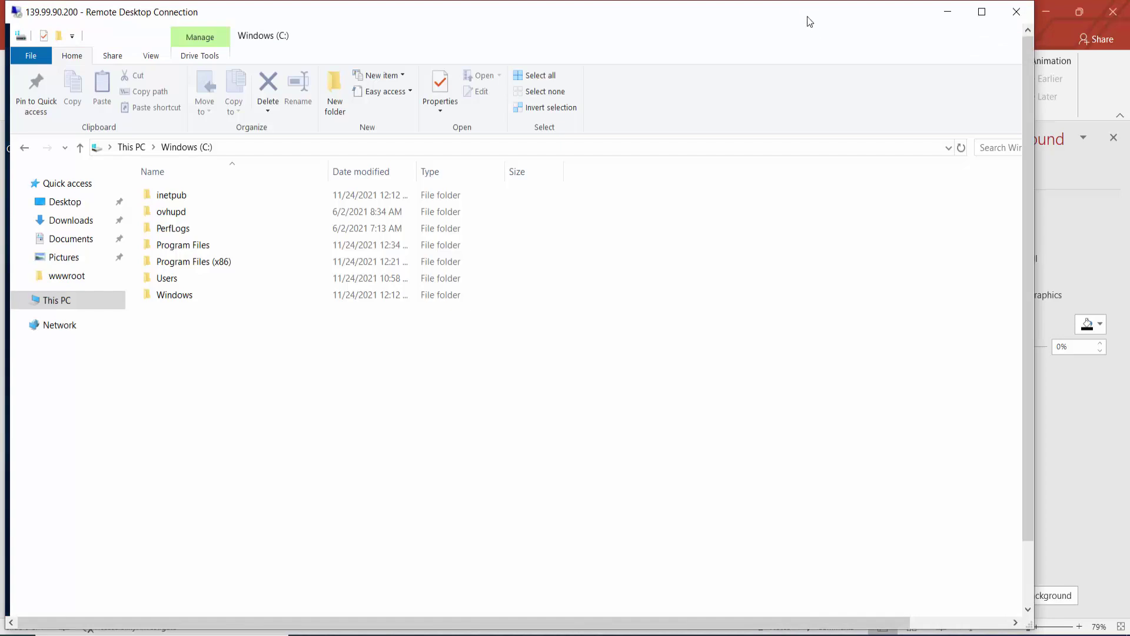
Uncover the PowerPoint window's controls behind the remote session and minimise the presentation
{"action": "left_click_drag", "start_coordinate": [807, 20], "coordinate": [838, 71]}
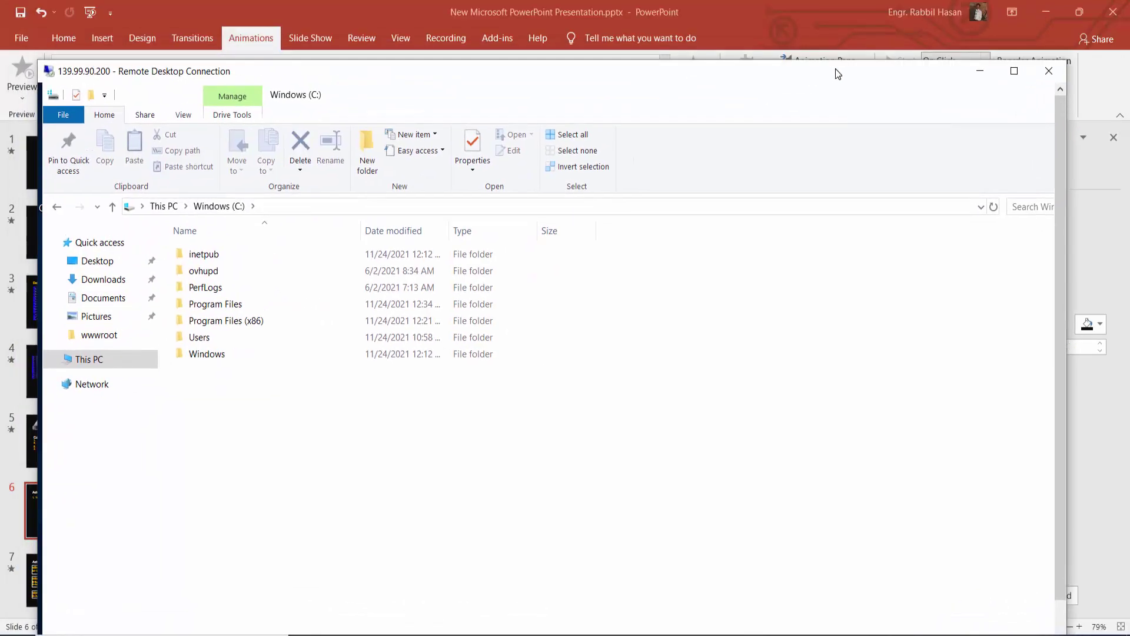
{"action": "left_click", "coordinate": [1028, 5]}
{"action": "left_click", "coordinate": [1041, 10]}
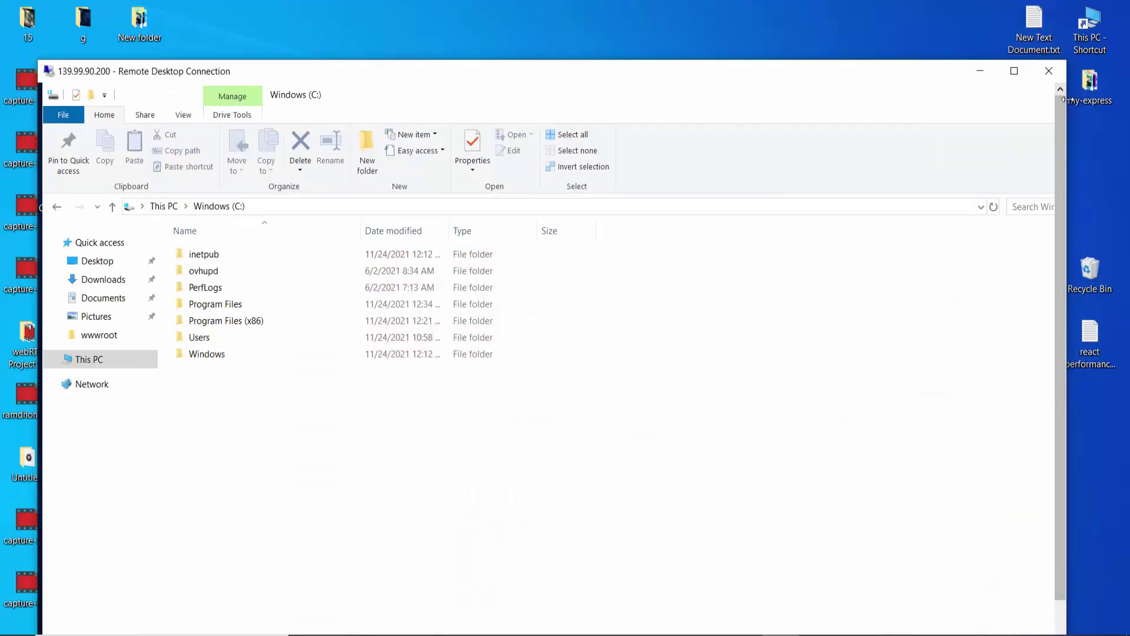
Expand the remote session to full screen and close the File Explorer window open on its desktop
{"action": "left_click_drag", "start_coordinate": [661, 71], "coordinate": [629, 57]}
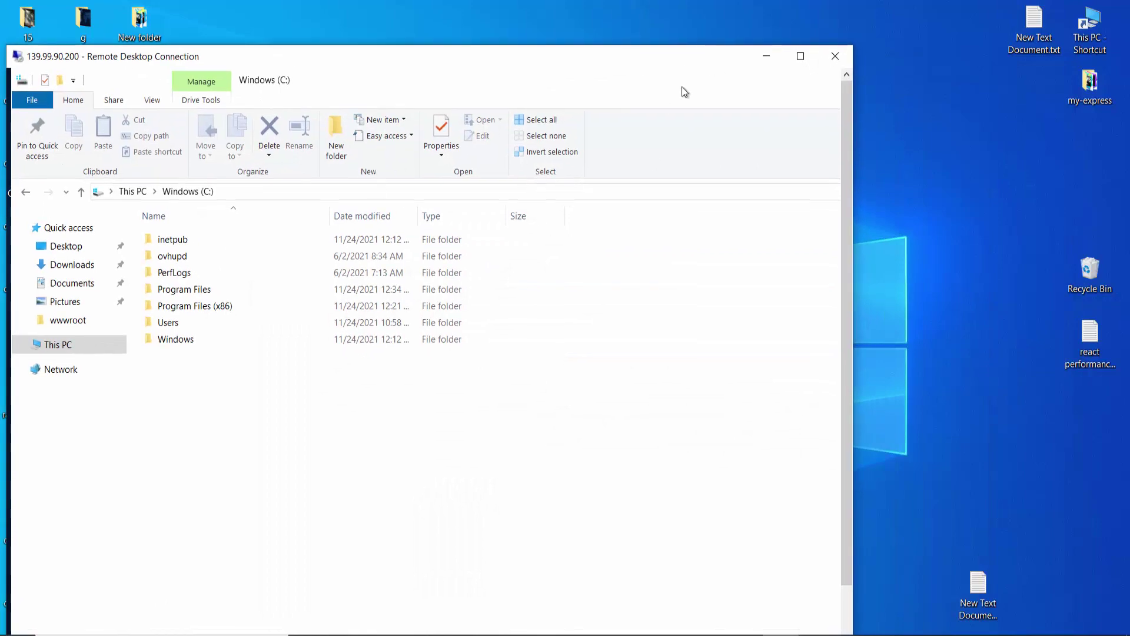
{"action": "left_click_drag", "start_coordinate": [800, 61], "coordinate": [1090, 15]}
{"action": "left_click", "coordinate": [1104, 10]}
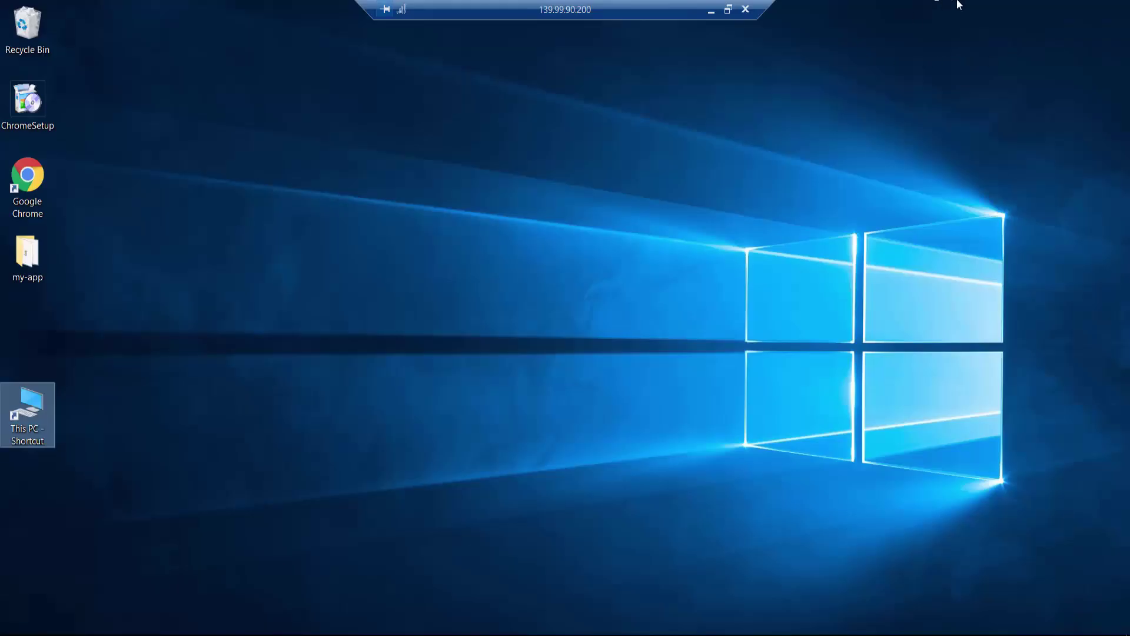
Show the remote session as a movable window over the local desktop, and return it to full screen
{"action": "left_click", "coordinate": [728, 9]}
{"action": "left_click_drag", "start_coordinate": [711, 62], "coordinate": [989, 178]}
{"action": "left_click_drag", "start_coordinate": [533, 177], "coordinate": [500, 583]}
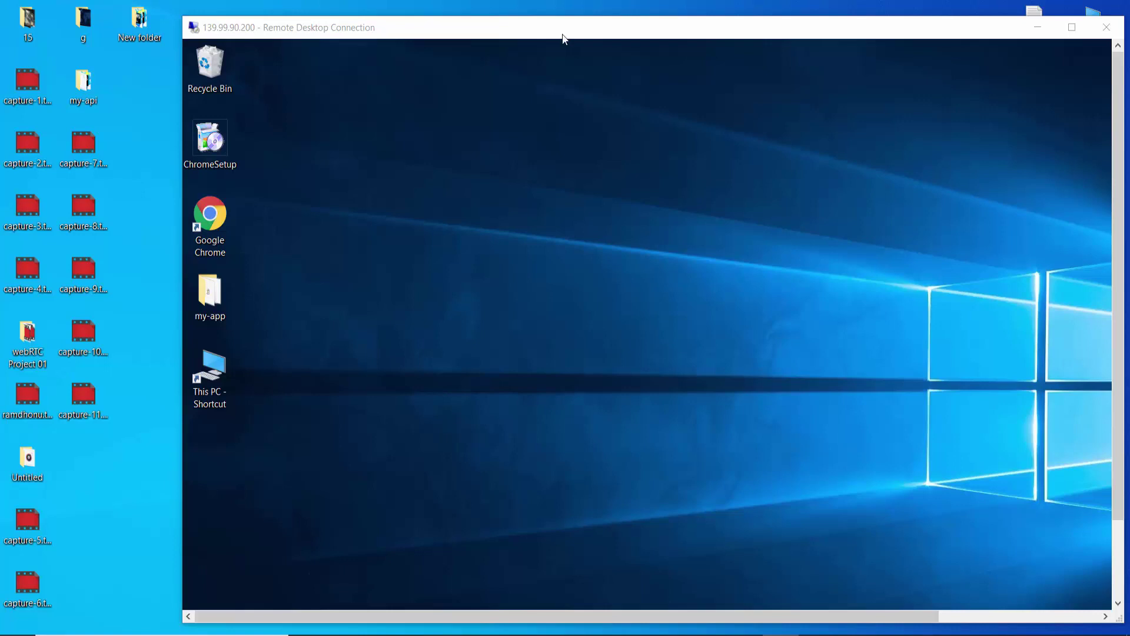
{"action": "left_click_drag", "start_coordinate": [564, 35], "coordinate": [457, 76]}
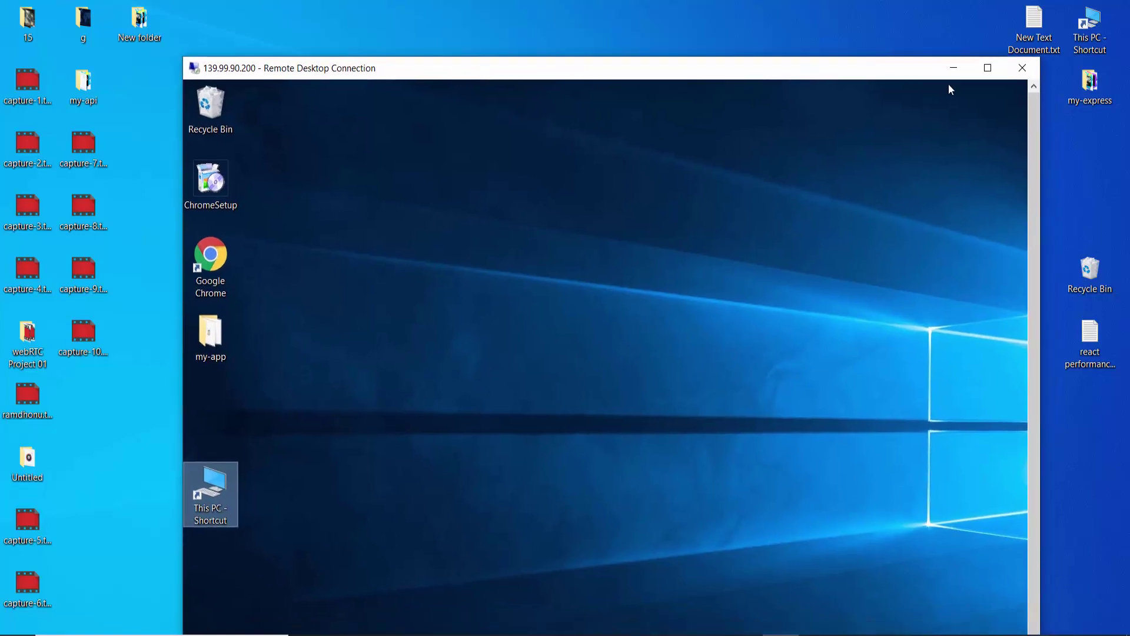
{"action": "left_click", "coordinate": [987, 68]}
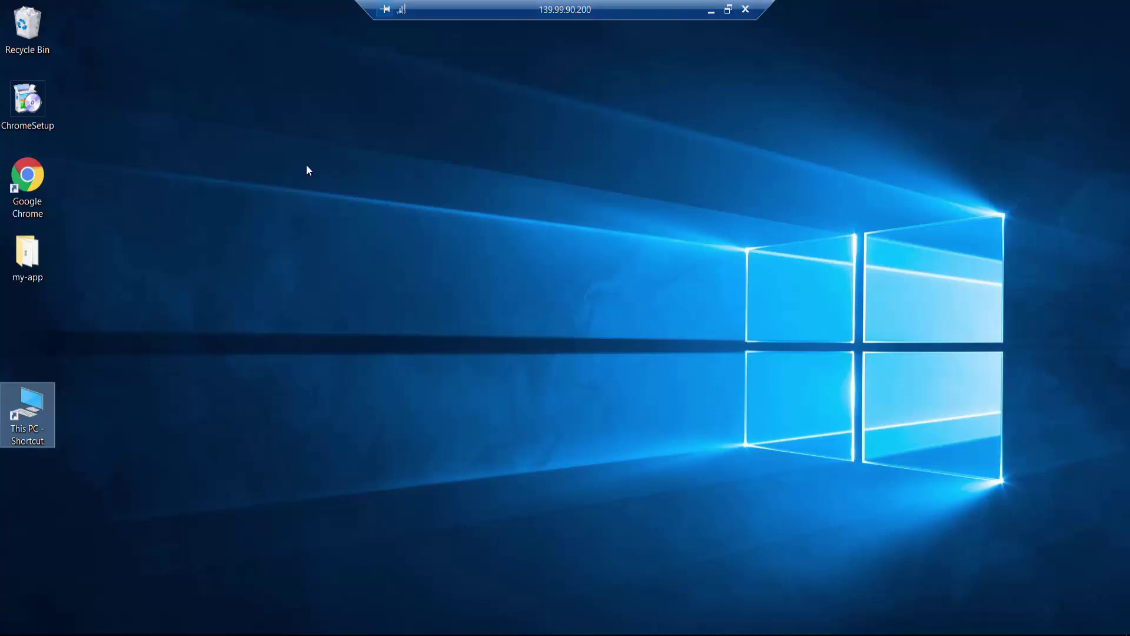
Move the This PC shortcut directly below the my-app folder on the remote desktop
{"action": "right_click", "coordinate": [493, 161]}
{"action": "left_click", "coordinate": [558, 200]}
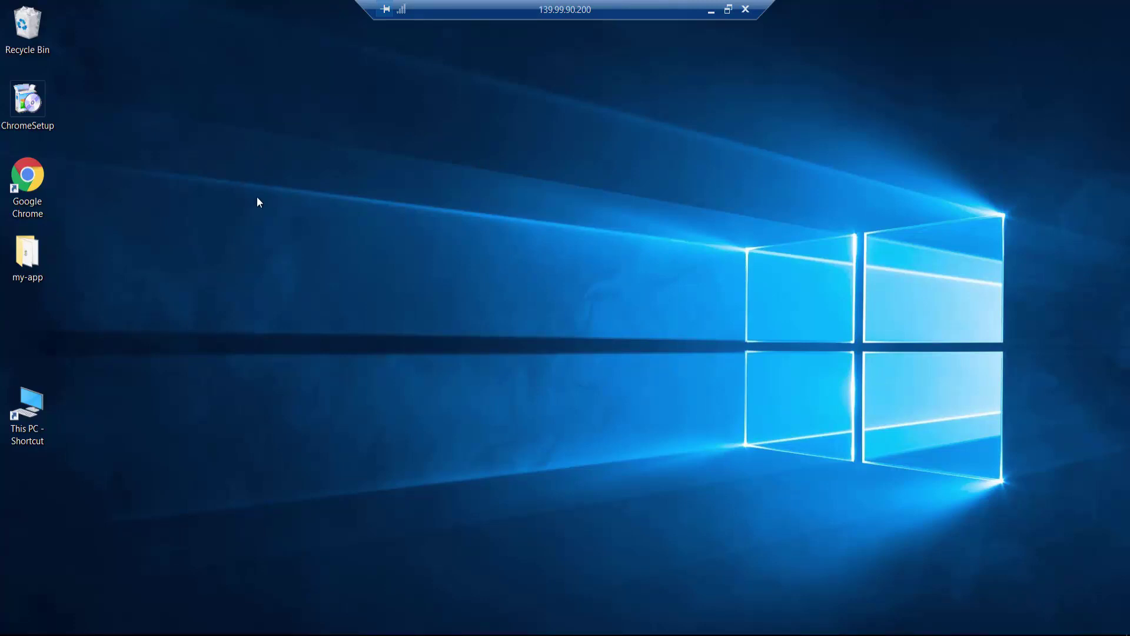
{"action": "left_click_drag", "start_coordinate": [42, 389], "coordinate": [30, 323]}
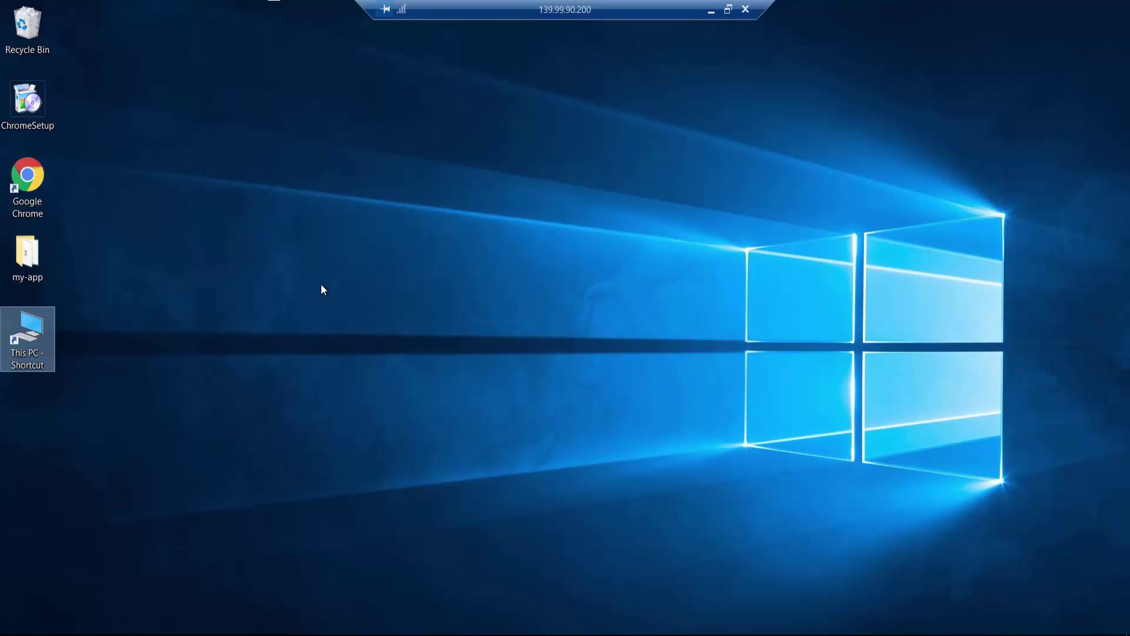
Open This PC's system properties on the remote server and review its device and Windows specifications
{"action": "double_click", "coordinate": [24, 329]}
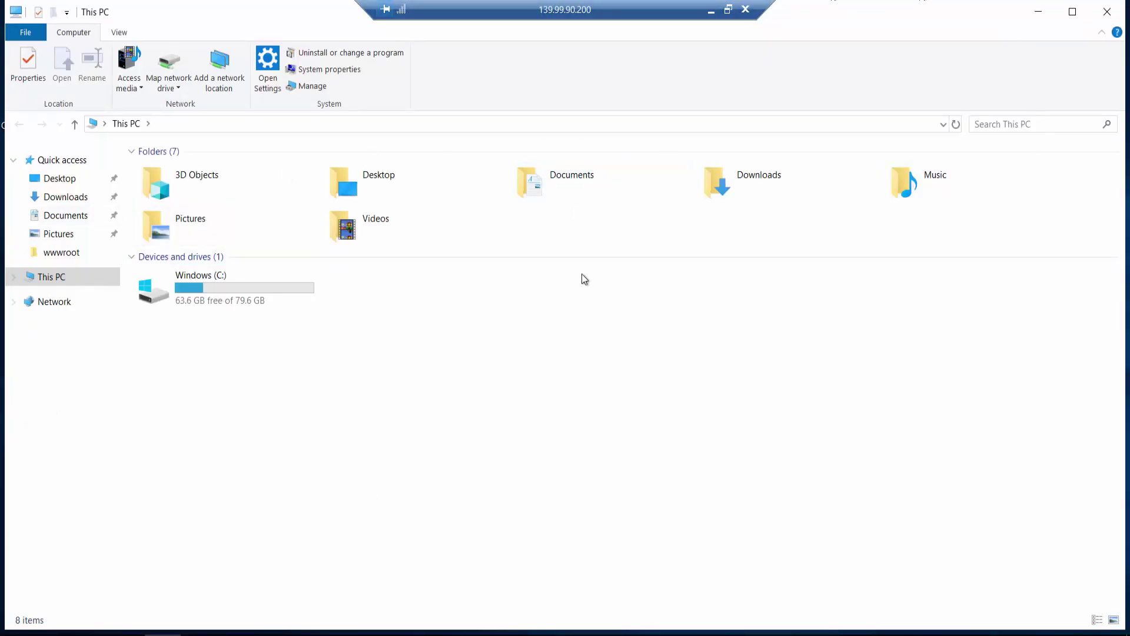
{"action": "left_click", "coordinate": [329, 71]}
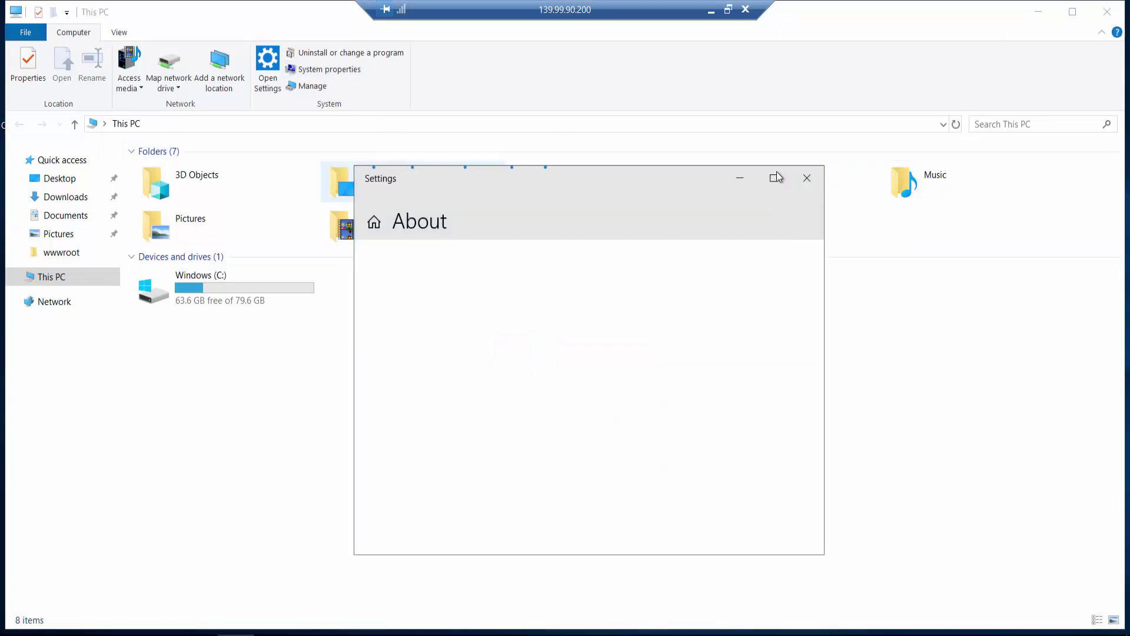
{"action": "left_click", "coordinate": [775, 177]}
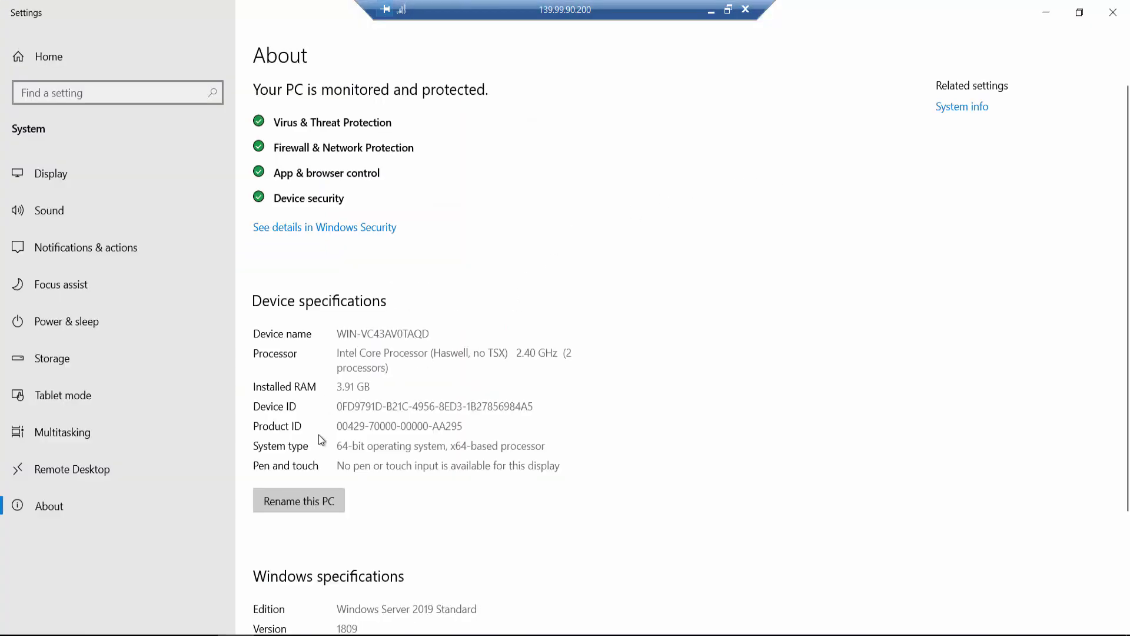
{"action": "scroll", "coordinate": [341, 436], "scroll_direction": "down", "scroll_amount": 5}
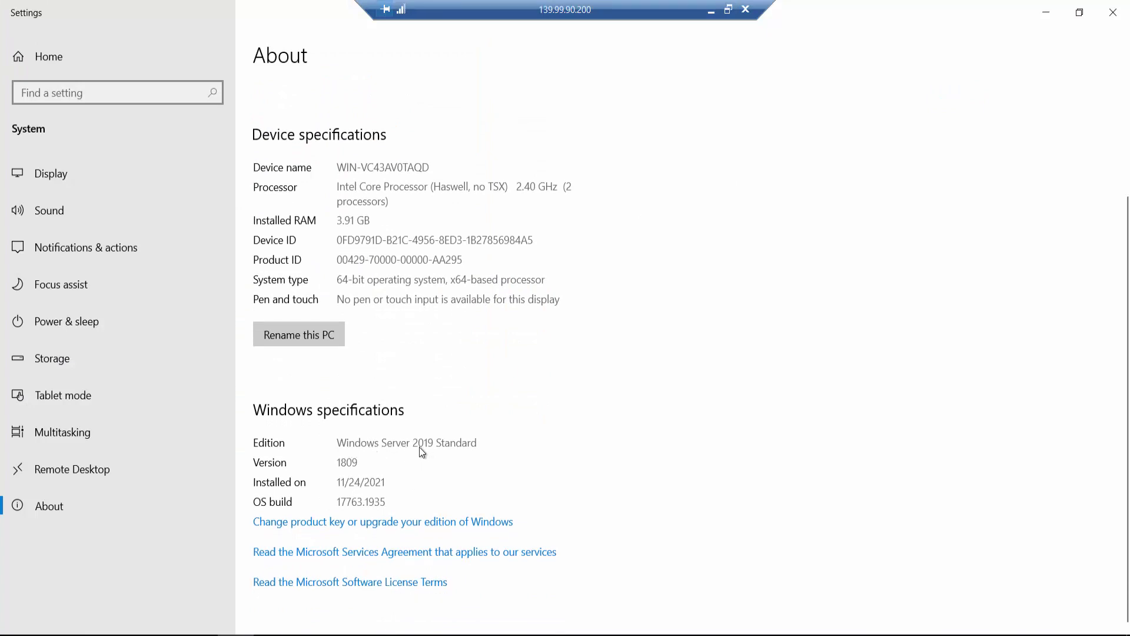
{"action": "scroll", "coordinate": [437, 453], "scroll_direction": "up", "scroll_amount": 3}
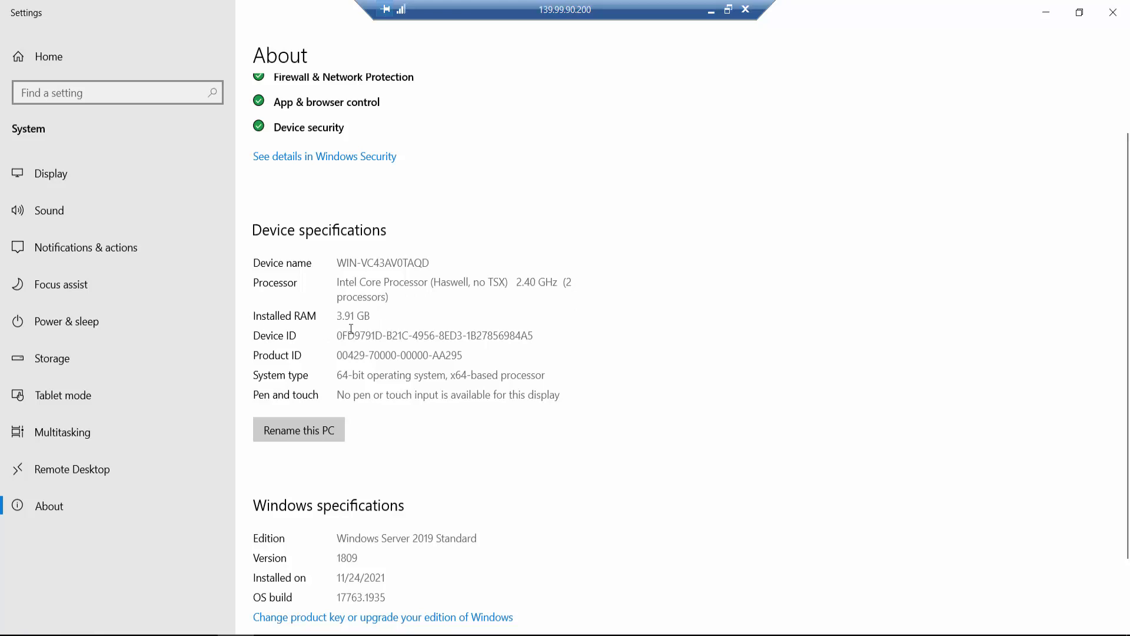
{"action": "scroll", "coordinate": [353, 450], "scroll_direction": "down", "scroll_amount": 3}
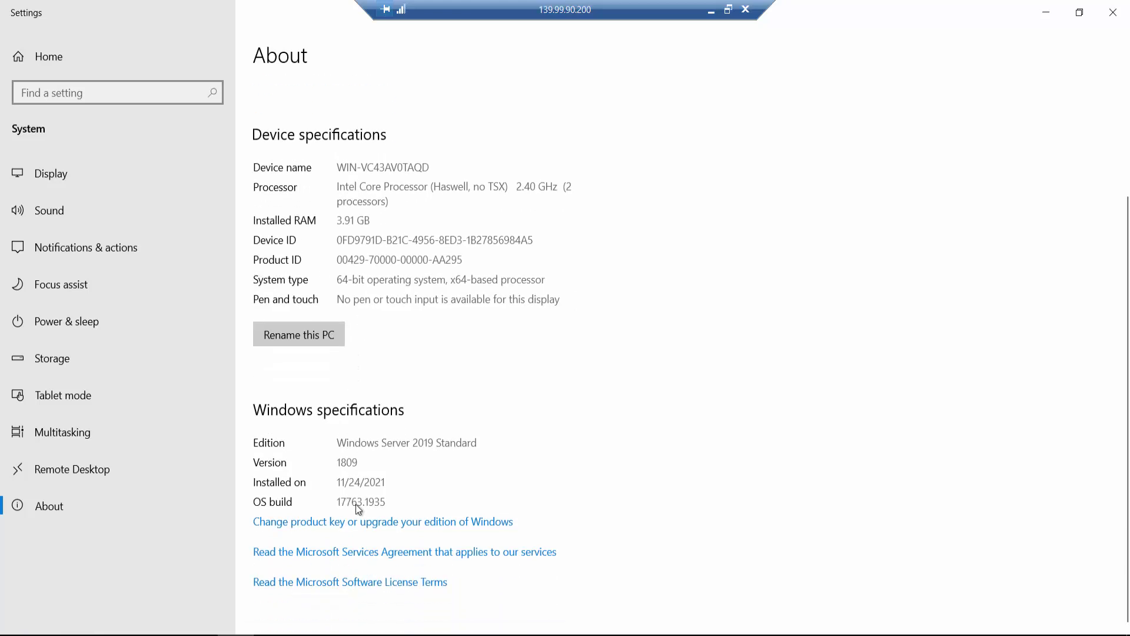
{"action": "scroll", "coordinate": [362, 518], "scroll_direction": "up", "scroll_amount": 5}
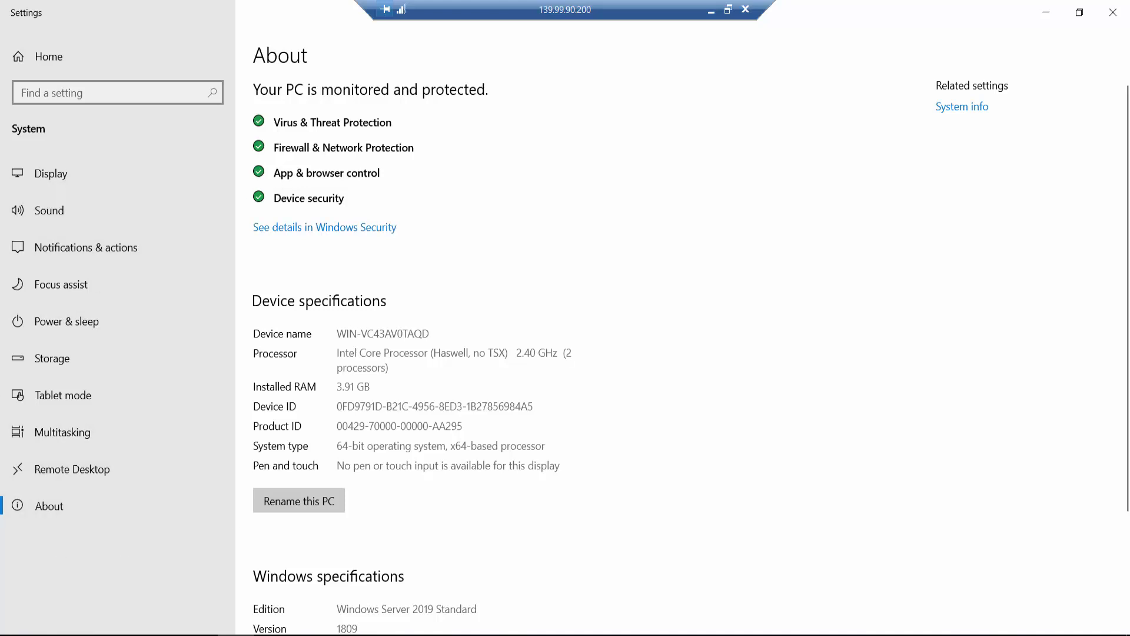
{"action": "left_click", "coordinate": [1113, 12]}
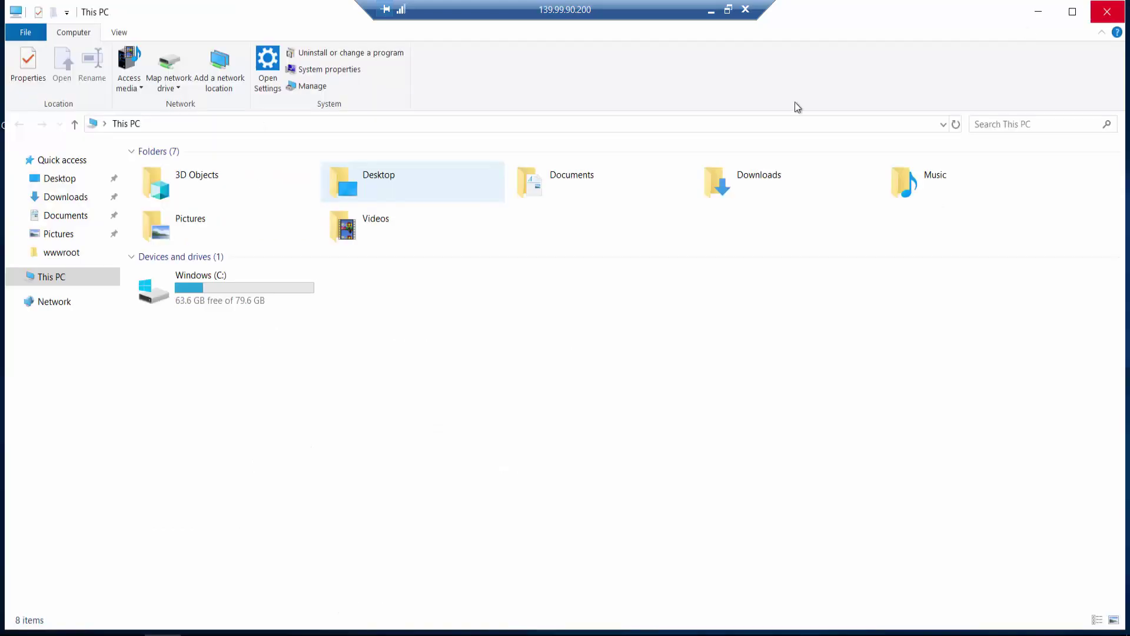
Look at the folders on the Windows (C:) drive and at the programs available on the server
{"action": "double_click", "coordinate": [190, 300]}
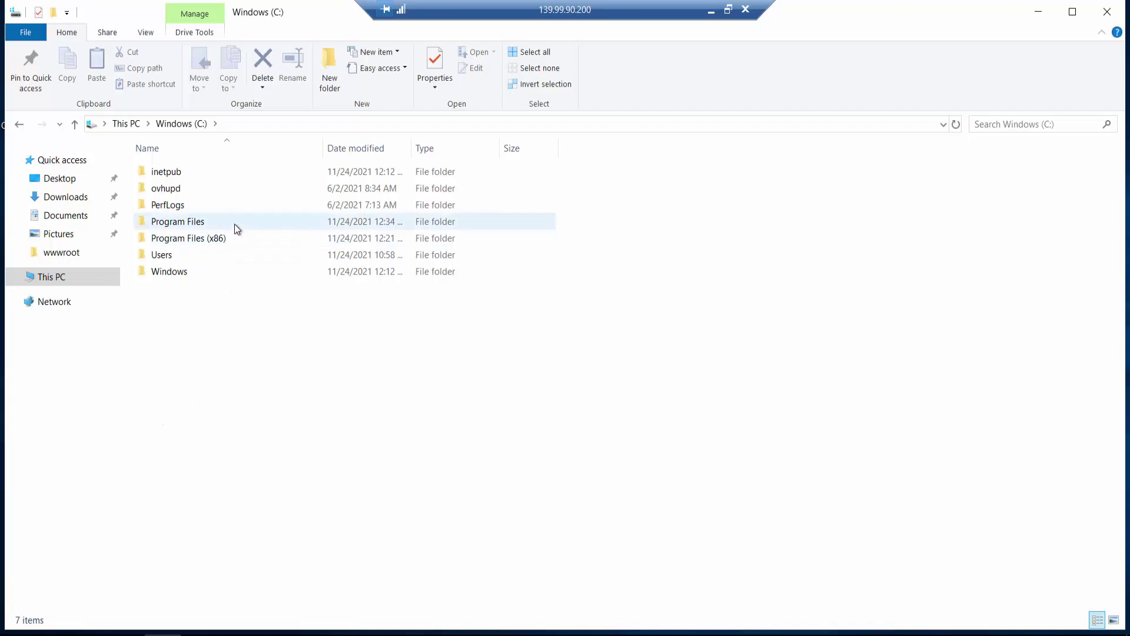
{"action": "left_click", "coordinate": [12, 633]}
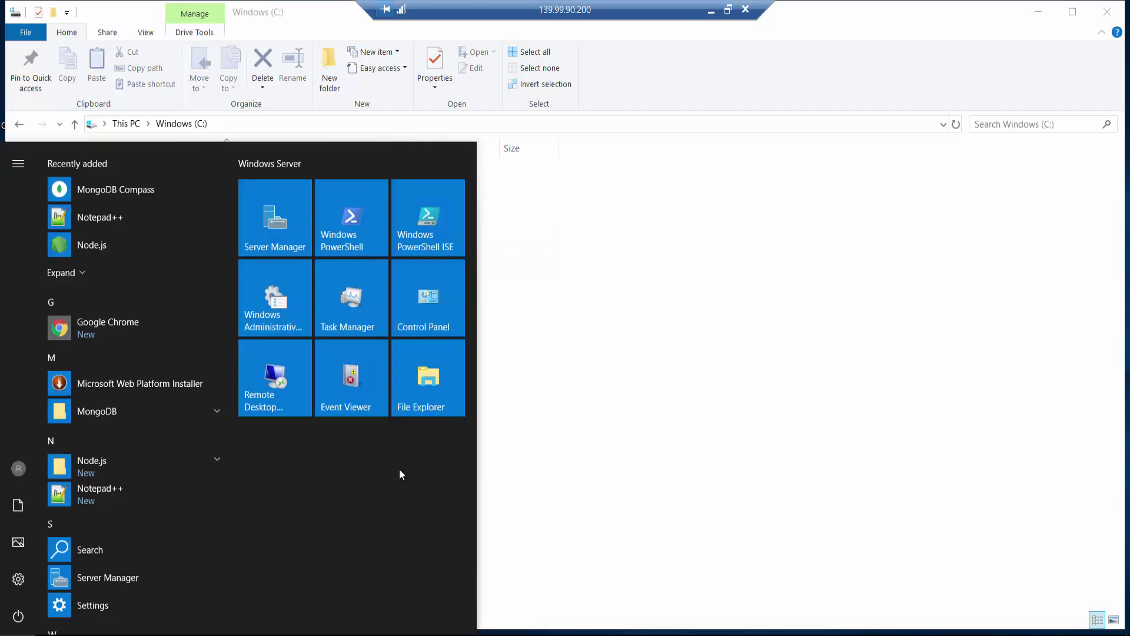
{"action": "left_click", "coordinate": [591, 434]}
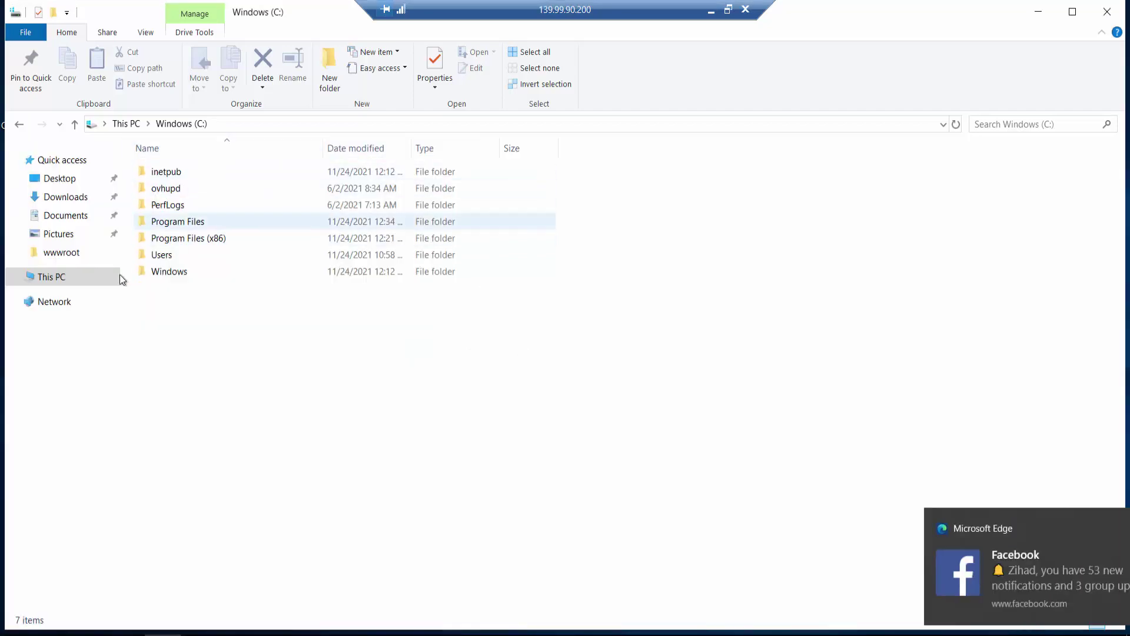
Open the server's list of installed apps from This PC, review the entries, and close the settings window
{"action": "left_click", "coordinate": [61, 282]}
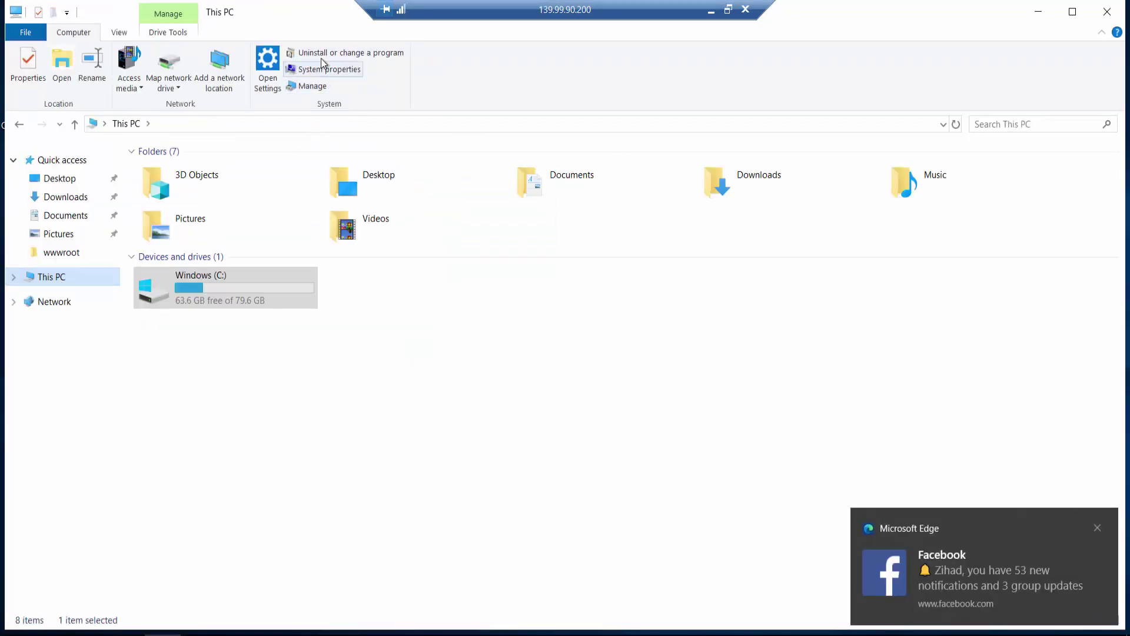
{"action": "left_click", "coordinate": [324, 54]}
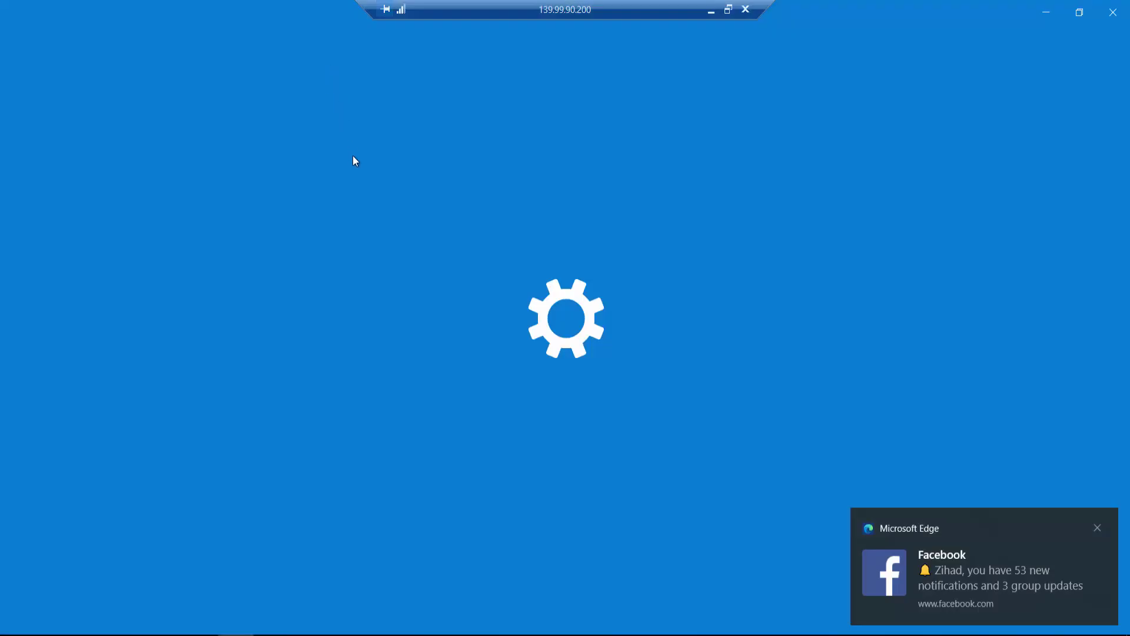
{"action": "scroll", "coordinate": [409, 336], "scroll_direction": "down", "scroll_amount": 4}
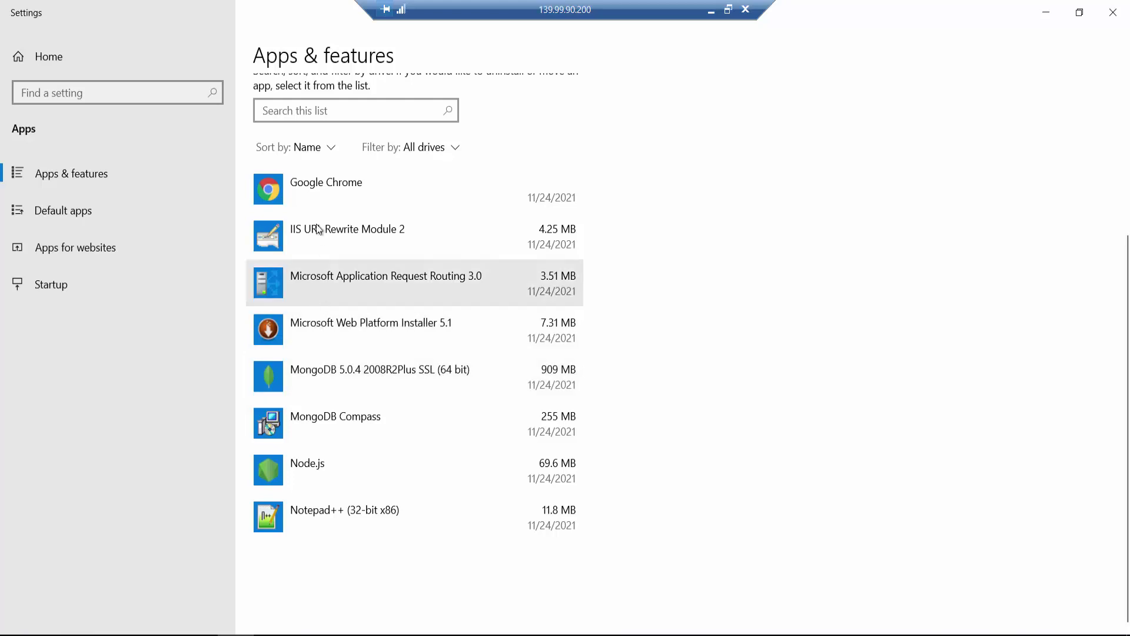
{"action": "scroll", "coordinate": [349, 386], "scroll_direction": "up", "scroll_amount": 5}
{"action": "scroll", "coordinate": [340, 436], "scroll_direction": "down", "scroll_amount": 1}
{"action": "scroll", "coordinate": [338, 437], "scroll_direction": "down", "scroll_amount": 4}
{"action": "left_click", "coordinate": [1080, 12]}
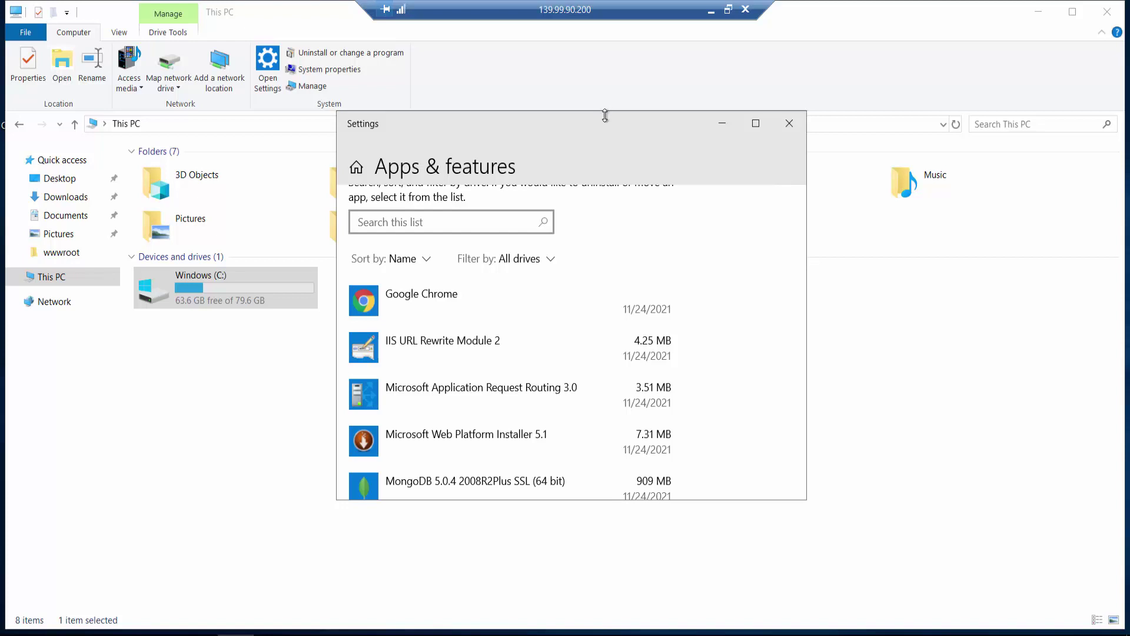
{"action": "scroll", "coordinate": [530, 353], "scroll_direction": "down", "scroll_amount": 5}
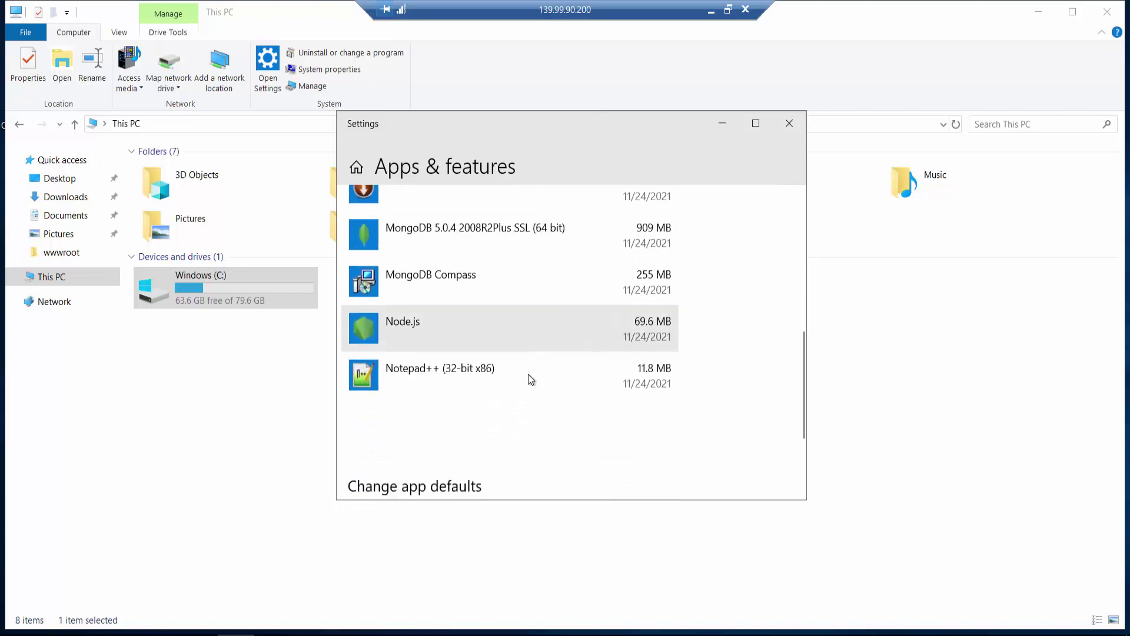
{"action": "scroll", "coordinate": [531, 378], "scroll_direction": "down", "scroll_amount": 3}
{"action": "left_click", "coordinate": [789, 123]}
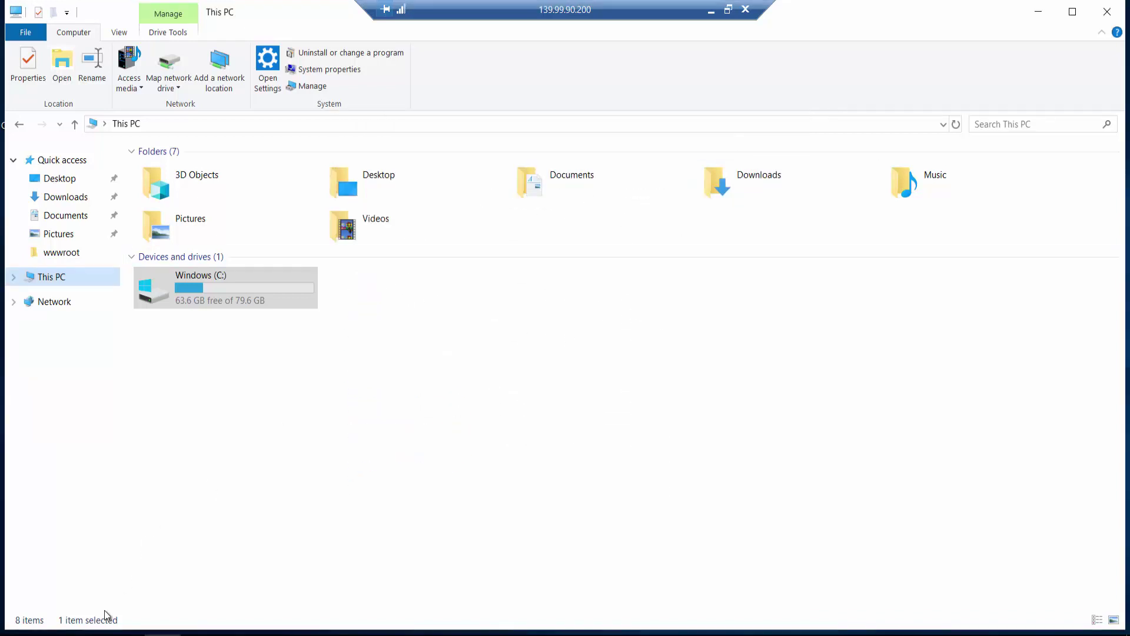
Search the server's programs for "in" to locate Internet Information Services (IIS) Manager, and dismiss the search
{"action": "left_click", "coordinate": [14, 634]}
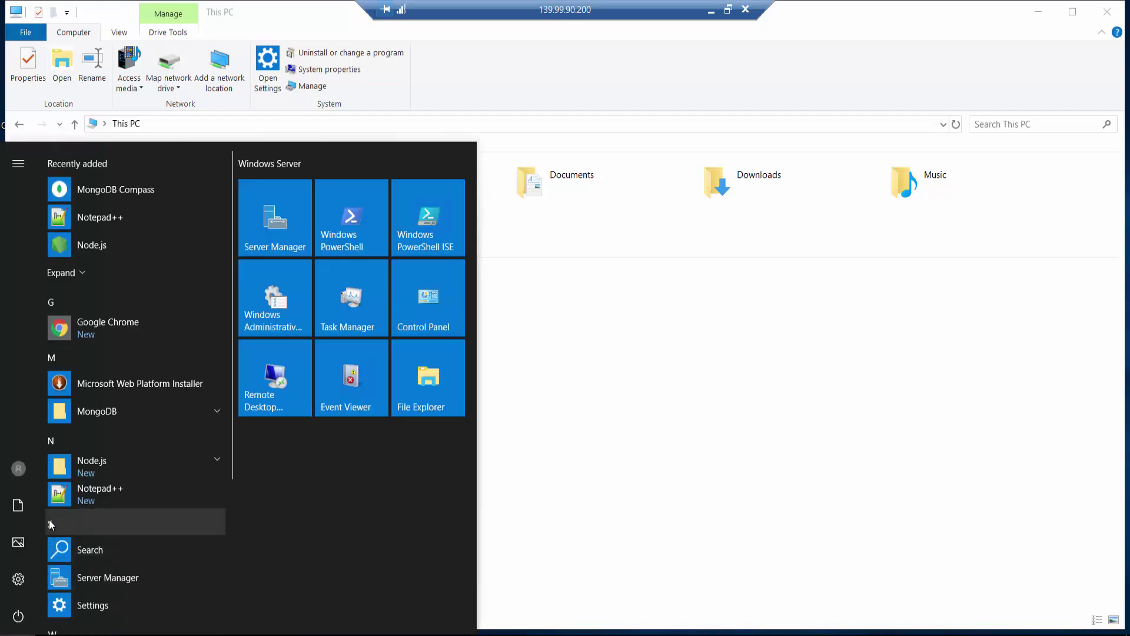
{"action": "type", "text": "in"}
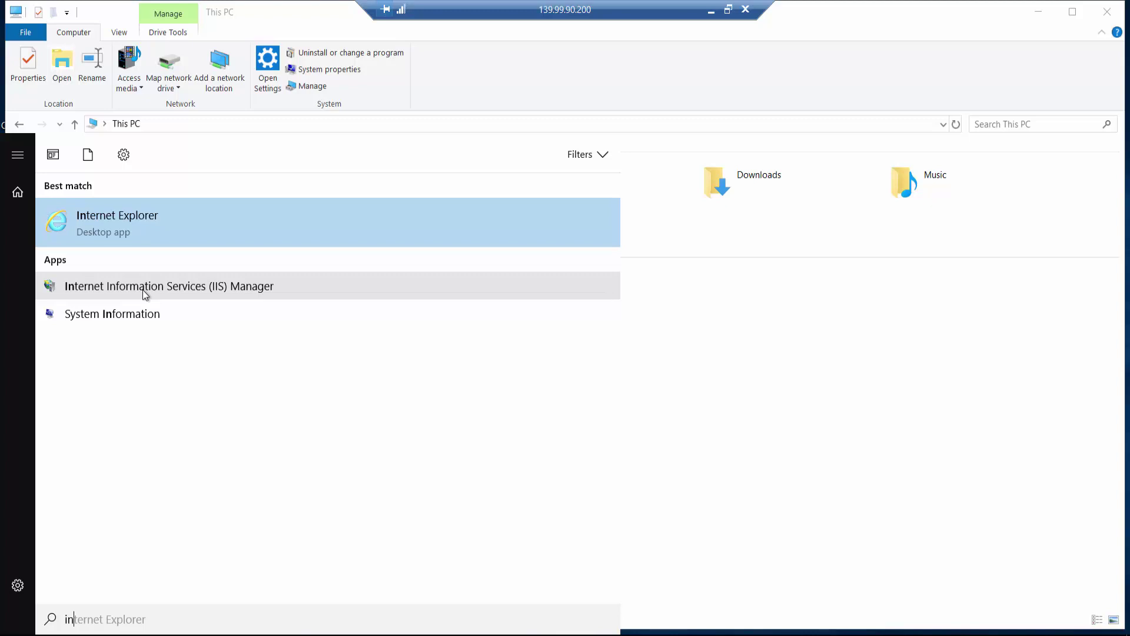
{"action": "left_click", "coordinate": [857, 353]}
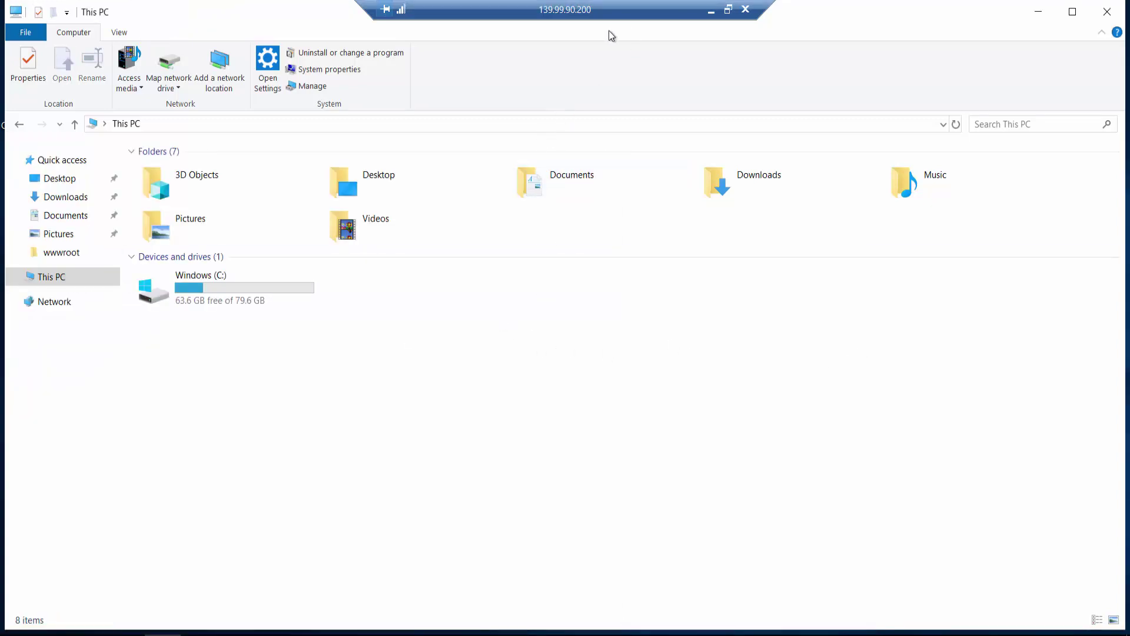
Open the inetpub\wwwroot folder on the server's Windows (C:) drive and look at the website files it holds
{"action": "double_click", "coordinate": [235, 280]}
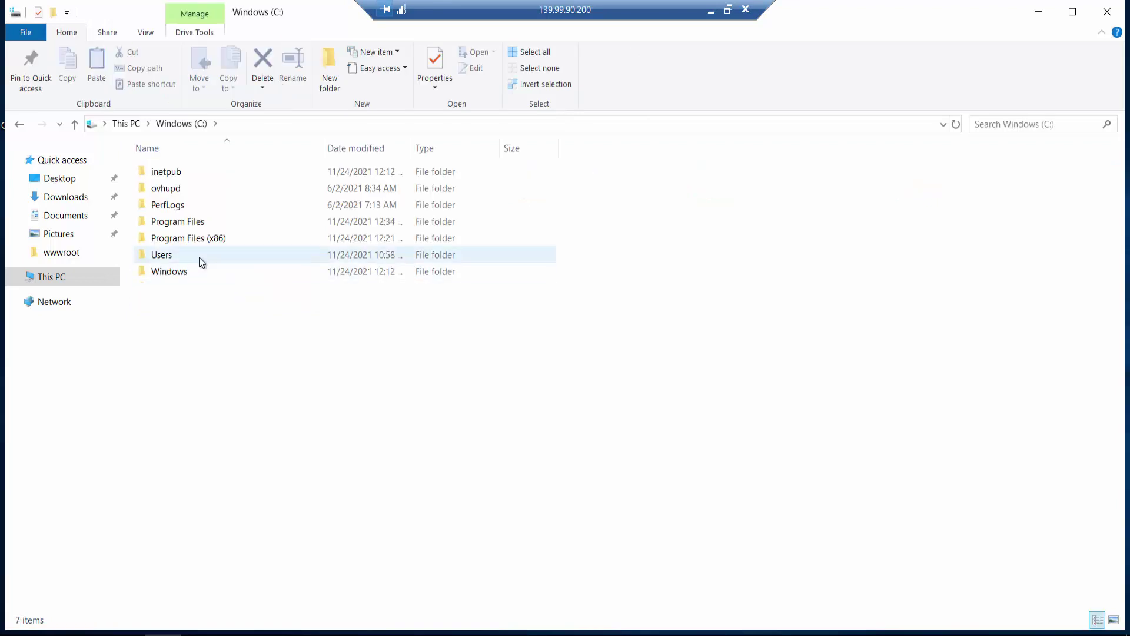
{"action": "left_click", "coordinate": [180, 173]}
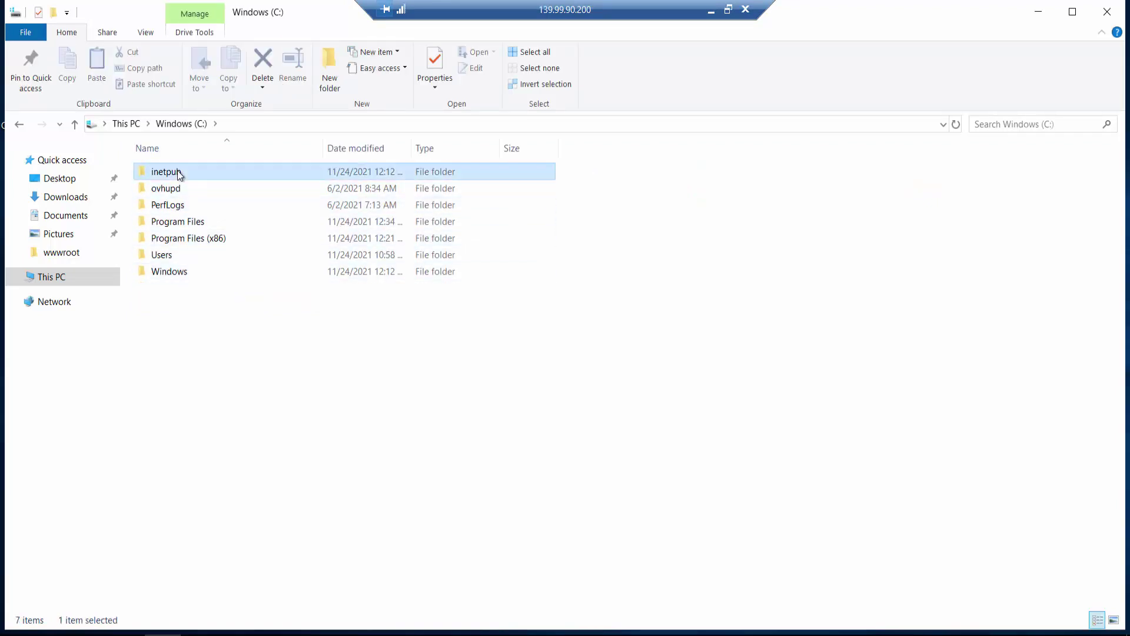
{"action": "double_click", "coordinate": [179, 173]}
{"action": "double_click", "coordinate": [174, 238]}
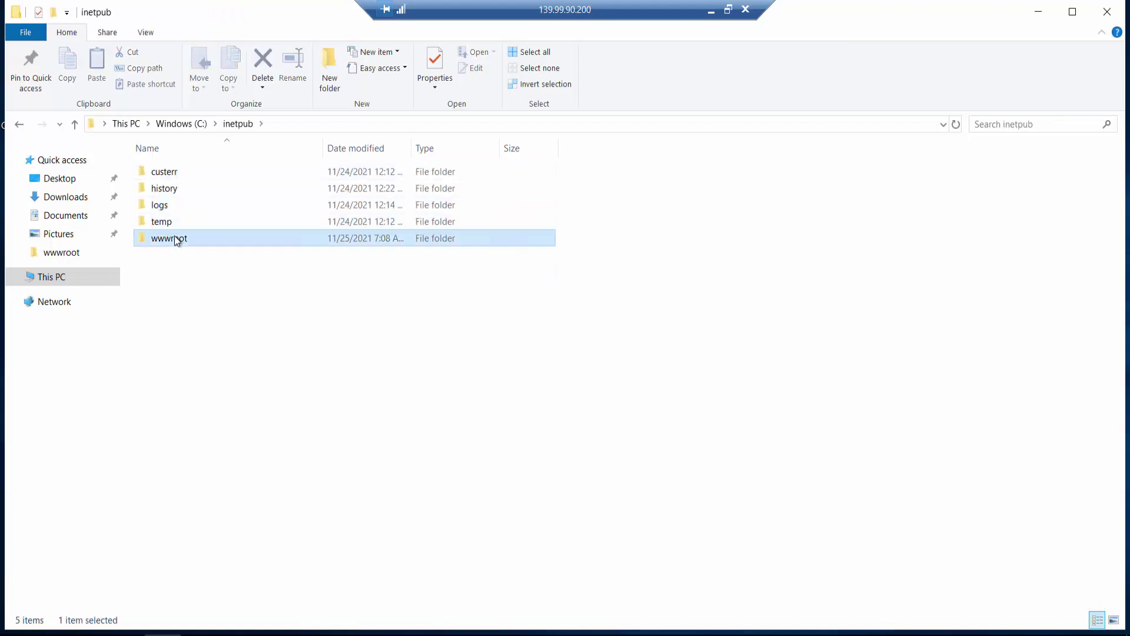
{"action": "left_click", "coordinate": [728, 10]}
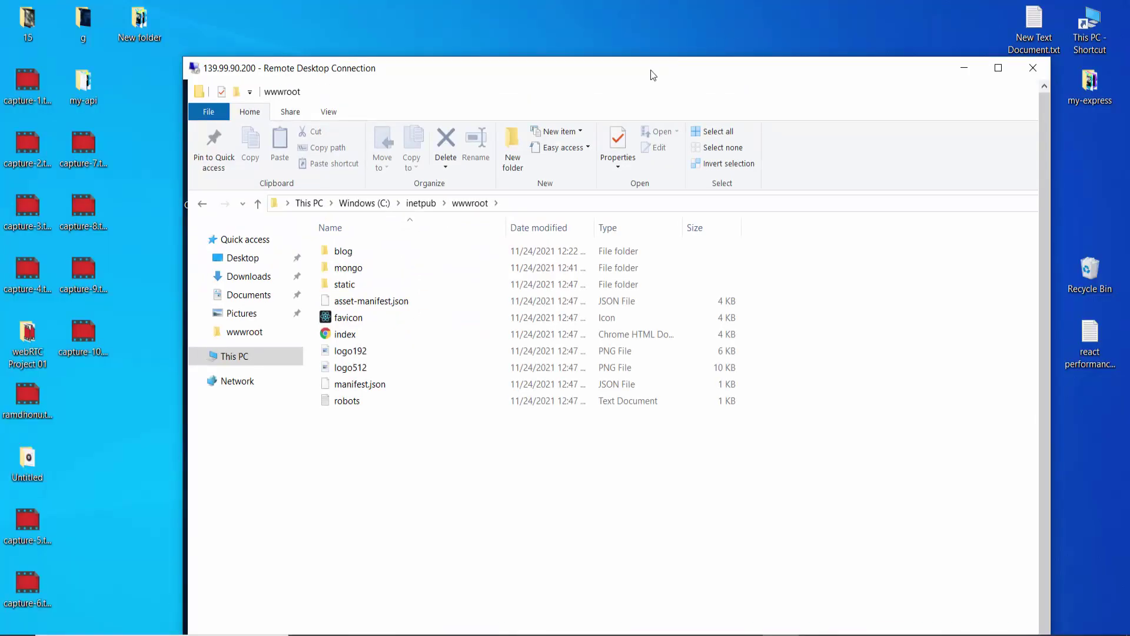
{"action": "left_click", "coordinate": [998, 67]}
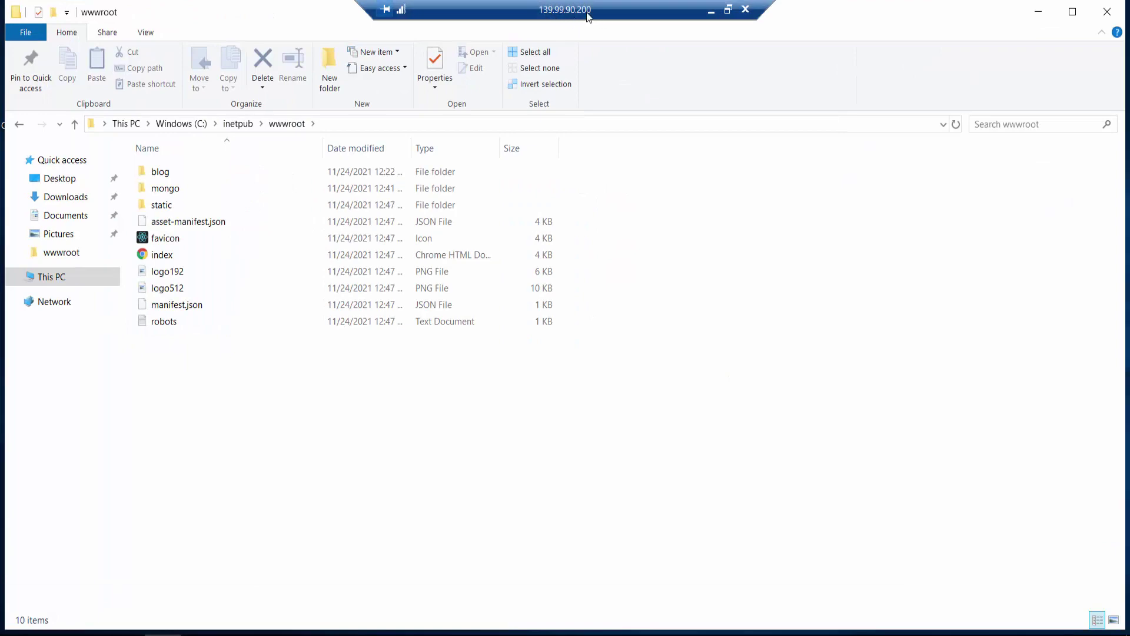
Switch to Firefox, copy the address 139.99.90.200 from the React App page, and load it in another tab
{"action": "left_click", "coordinate": [728, 10]}
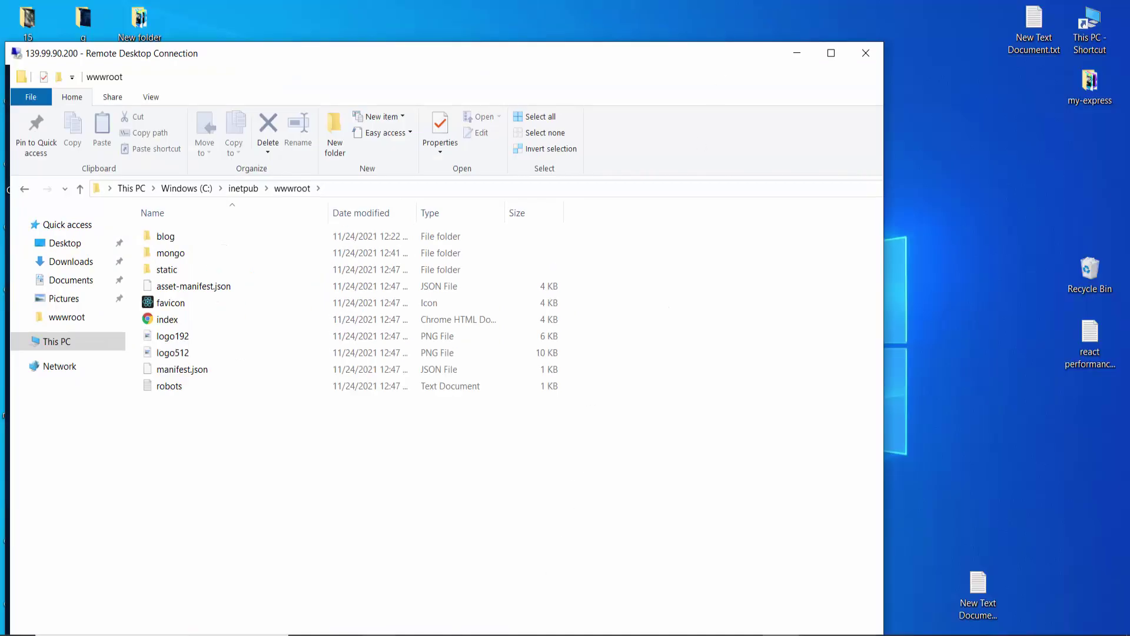
{"action": "key", "text": "alt+Tab"}
{"action": "left_click", "coordinate": [202, 21]}
{"action": "left_click", "coordinate": [156, 23]}
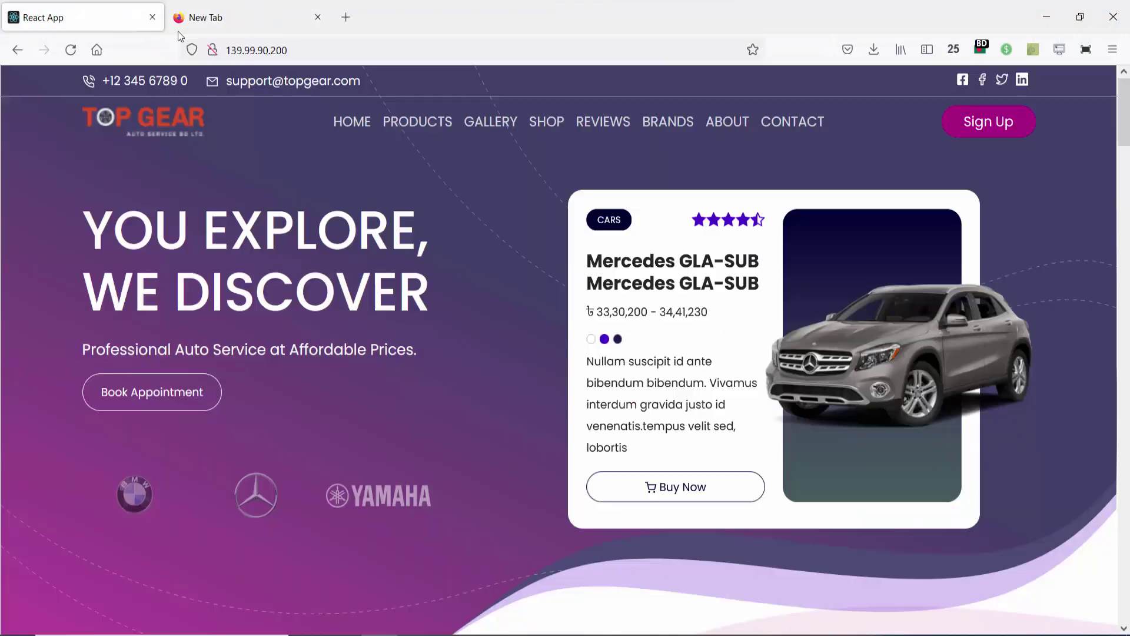
{"action": "left_click", "coordinate": [247, 50]}
{"action": "key", "text": "ctrl+c"}
{"action": "left_click", "coordinate": [276, 22]}
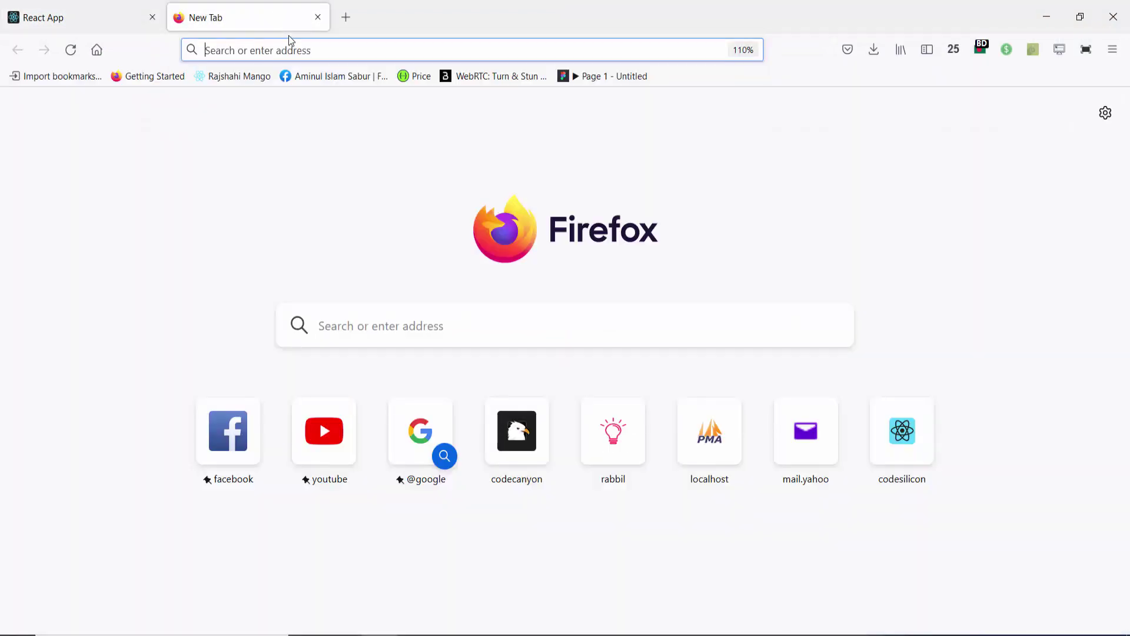
{"action": "key", "text": "ctrl+v"}
{"action": "key", "text": "Return"}
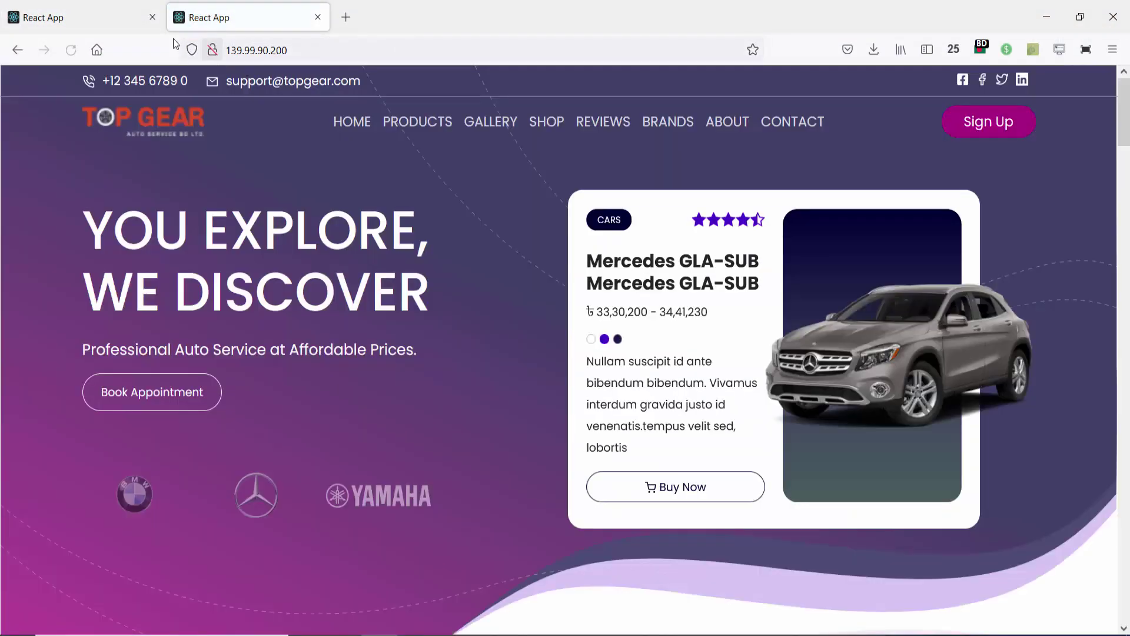
Look through the hosted Top Gear website from its opening banner down past the testimonials and back to the start
{"action": "scroll", "coordinate": [293, 326], "scroll_direction": "down", "scroll_amount": 3}
{"action": "scroll", "coordinate": [292, 326], "scroll_direction": "down", "scroll_amount": 20}
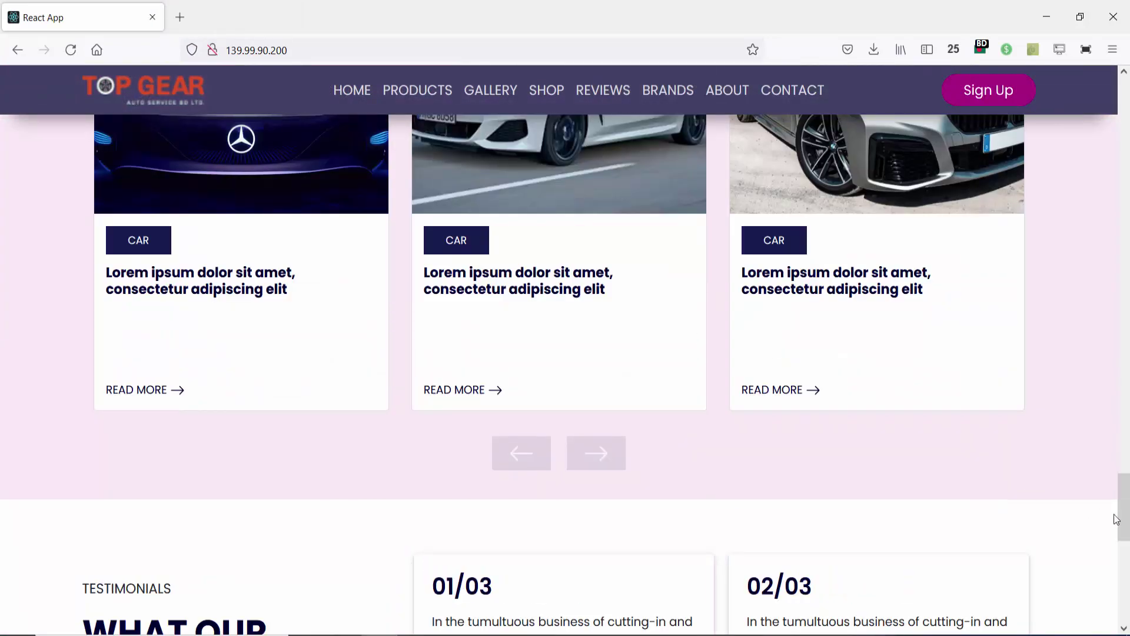
{"action": "left_click_drag", "start_coordinate": [1116, 519], "coordinate": [1117, 124]}
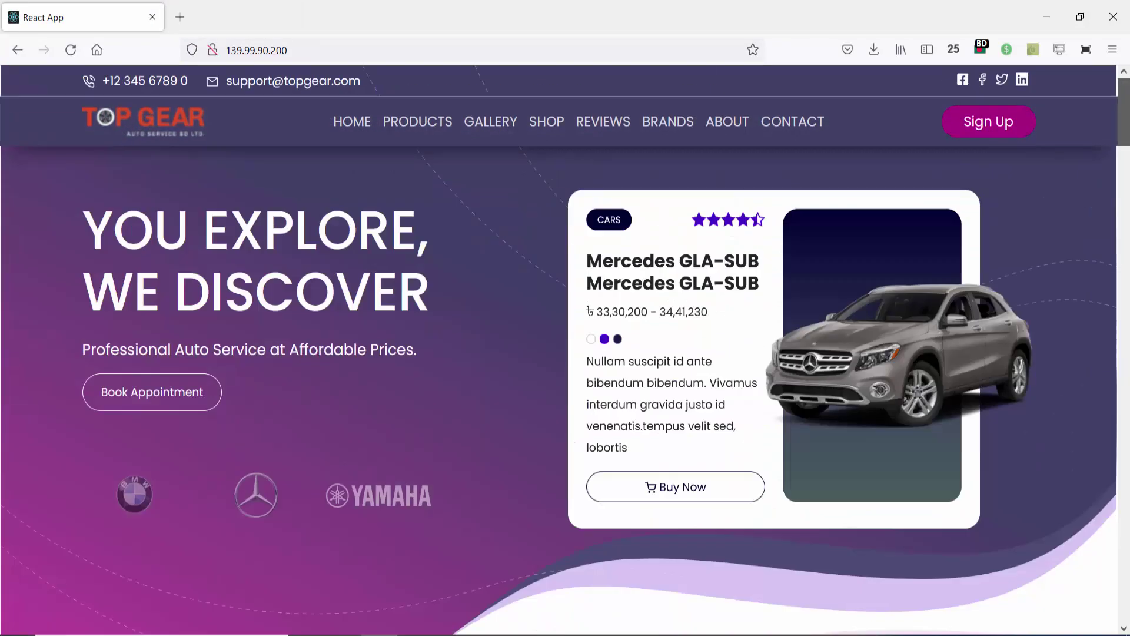
{"action": "left_click", "coordinate": [318, 47]}
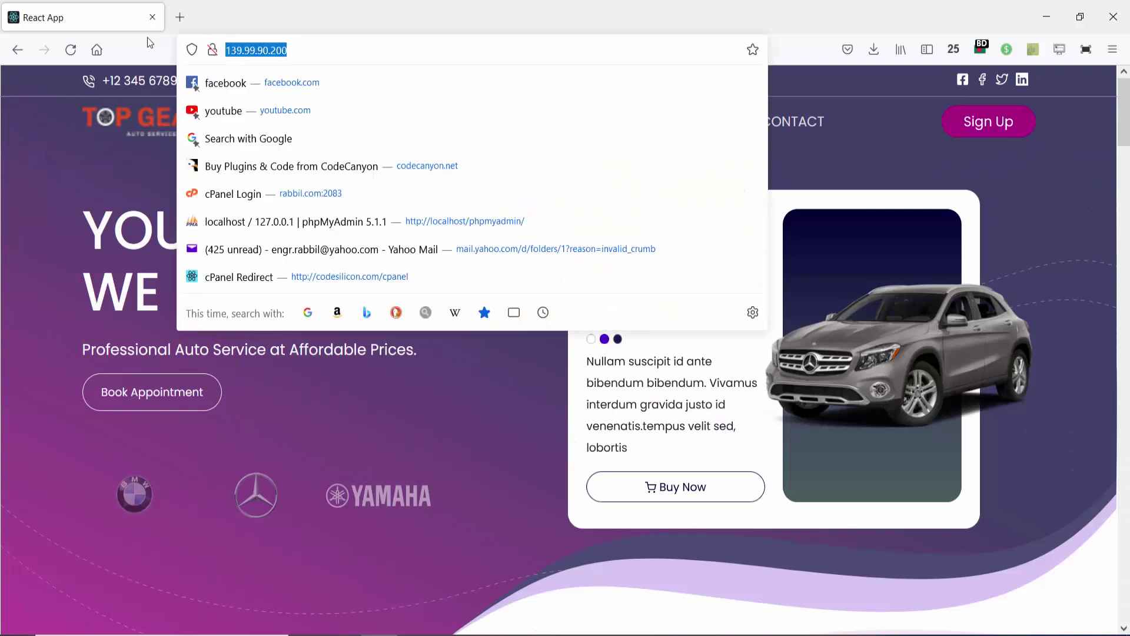
{"action": "left_click", "coordinate": [66, 131]}
{"action": "key", "text": "ctrl+l"}
{"action": "left_click", "coordinate": [101, 273]}
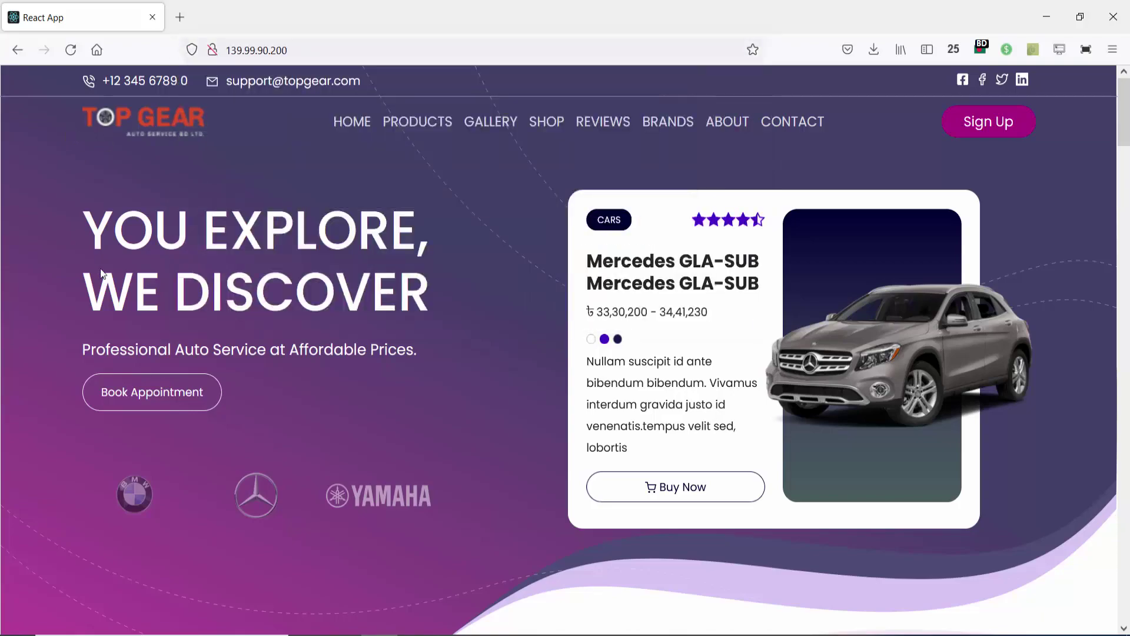
{"action": "scroll", "coordinate": [282, 299], "scroll_direction": "down", "scroll_amount": 20}
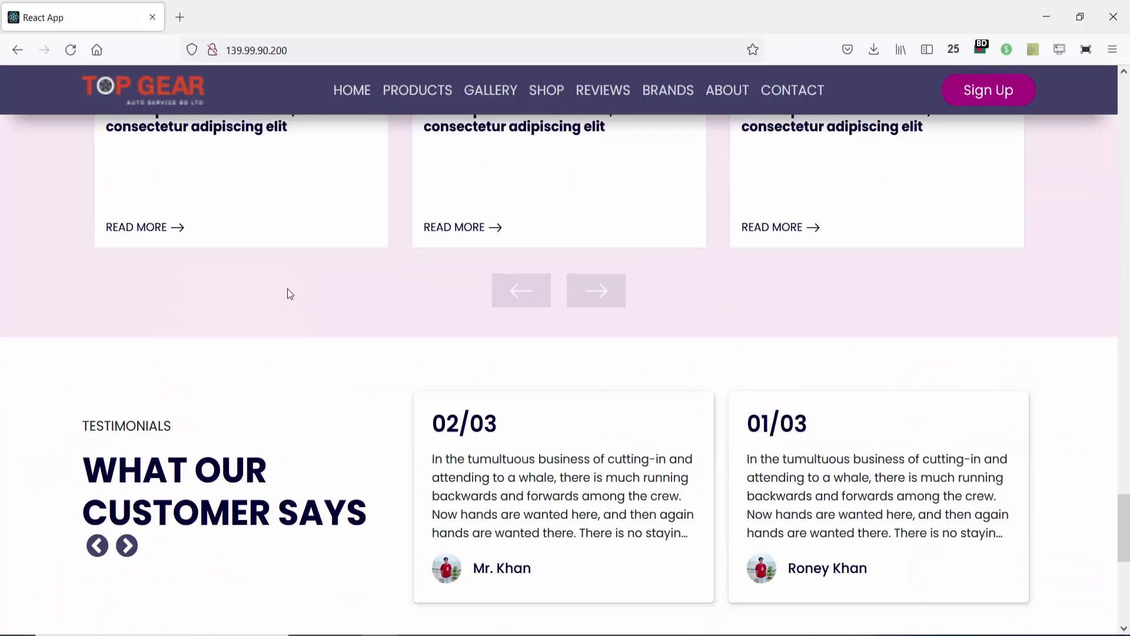
{"action": "scroll", "coordinate": [288, 288], "scroll_direction": "down", "scroll_amount": 10}
{"action": "scroll", "coordinate": [290, 291], "scroll_direction": "up", "scroll_amount": 20}
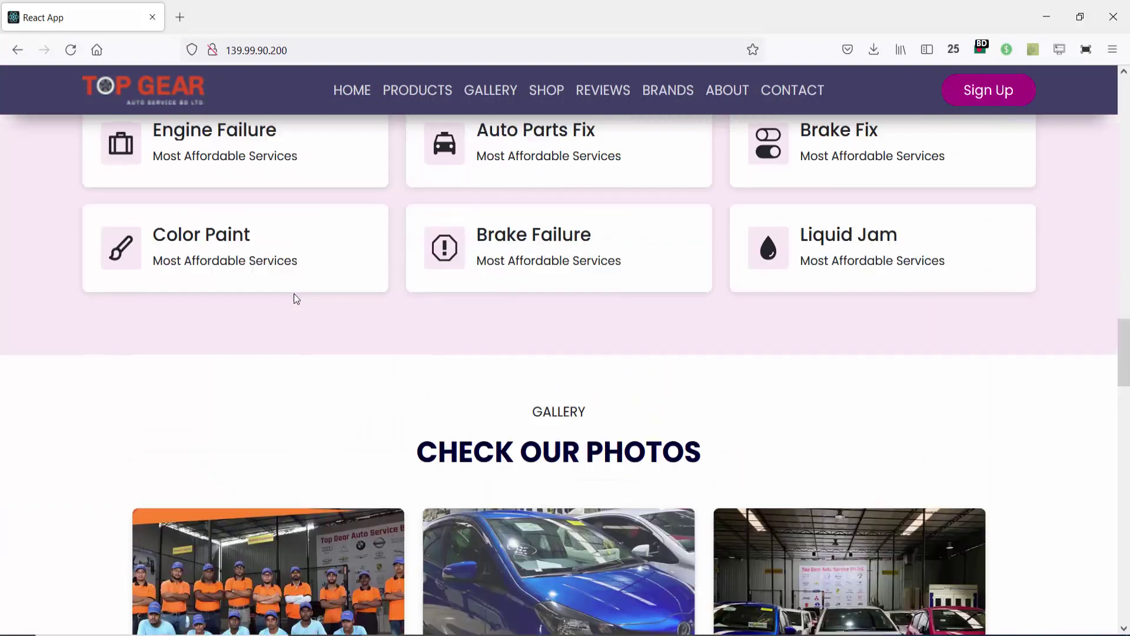
{"action": "scroll", "coordinate": [295, 294], "scroll_direction": "up", "scroll_amount": 20}
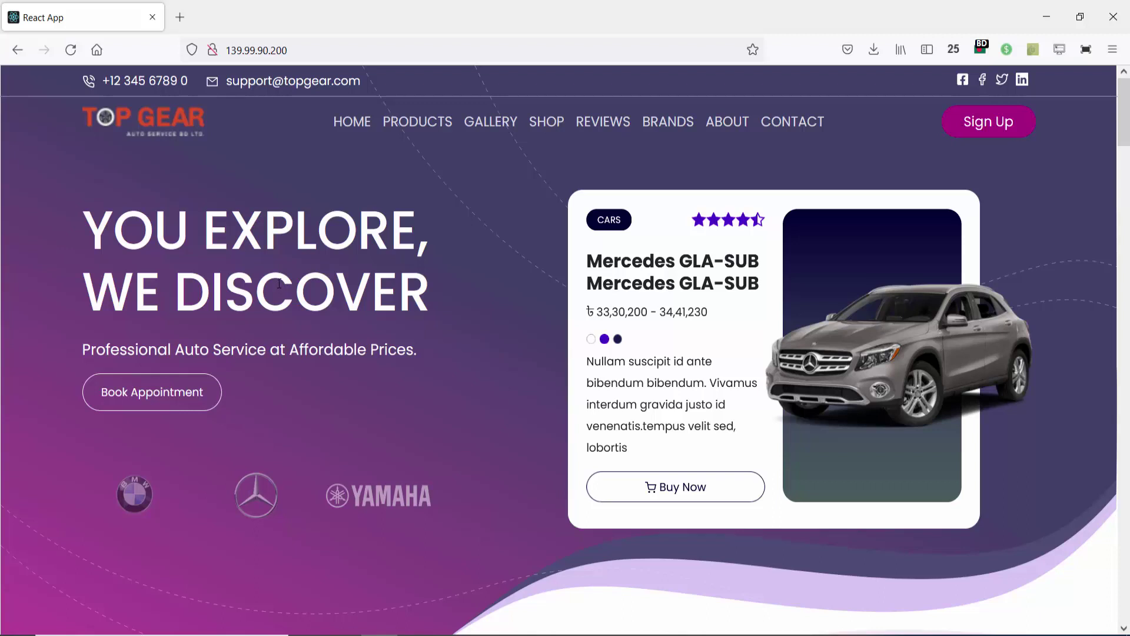
{"action": "left_click", "coordinate": [328, 46]}
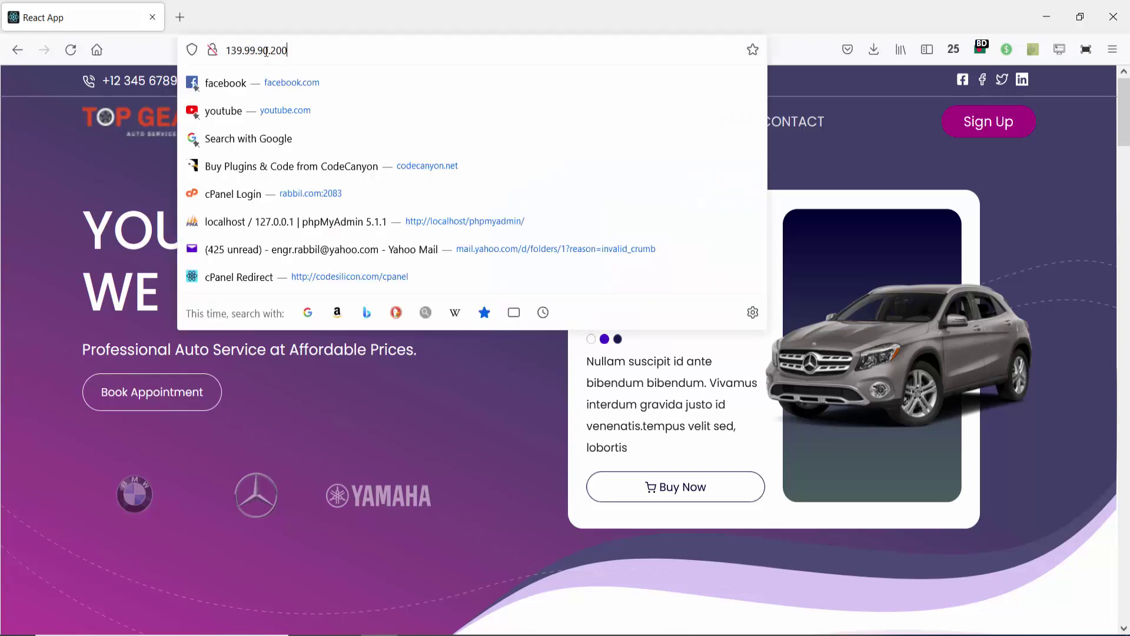
{"action": "left_click", "coordinate": [89, 167]}
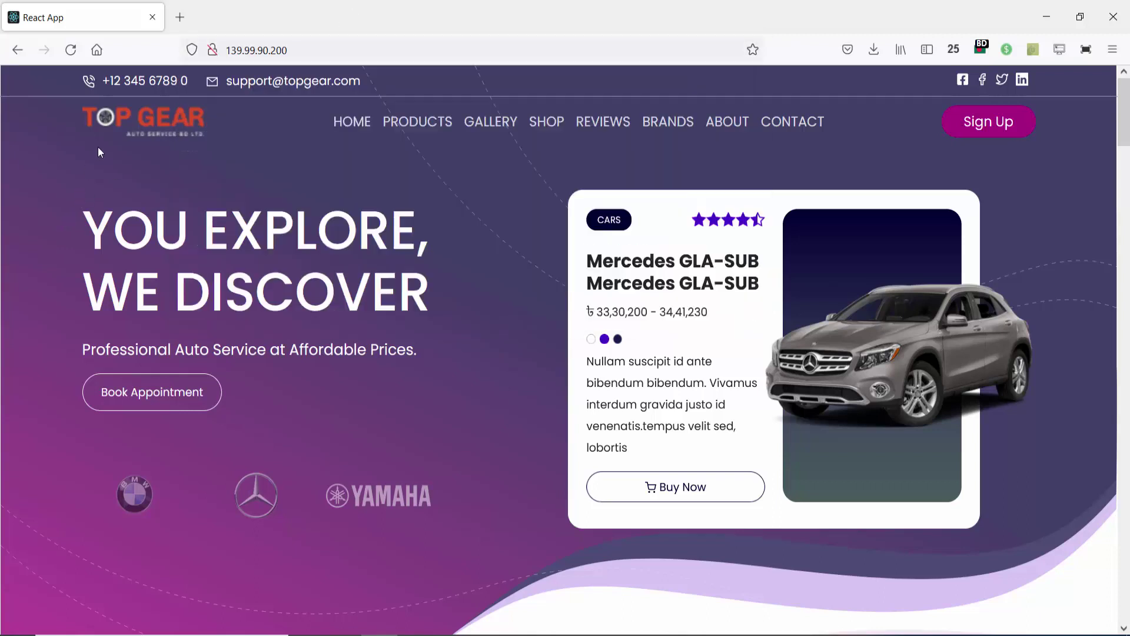
{"action": "left_click", "coordinate": [235, 50]}
{"action": "key", "text": "ctrl+a"}
{"action": "key", "text": "Escape"}
{"action": "key", "text": "ctrl+l"}
{"action": "left_click", "coordinate": [93, 155]}
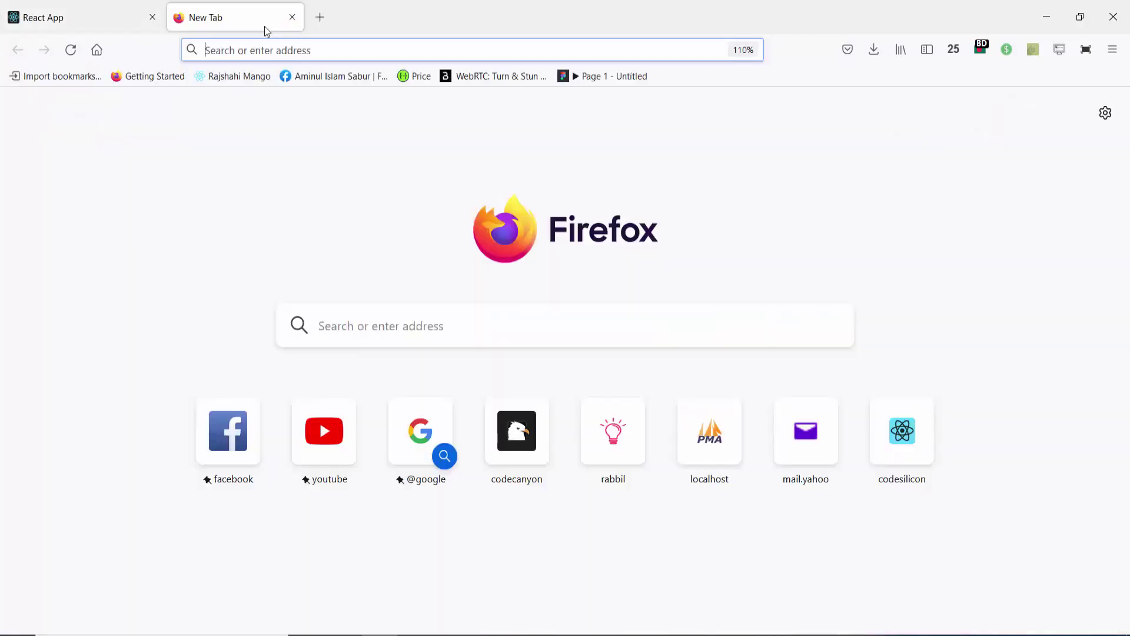
Open the CodeCanyon home page in a new tab
{"action": "left_click", "coordinate": [179, 18]}
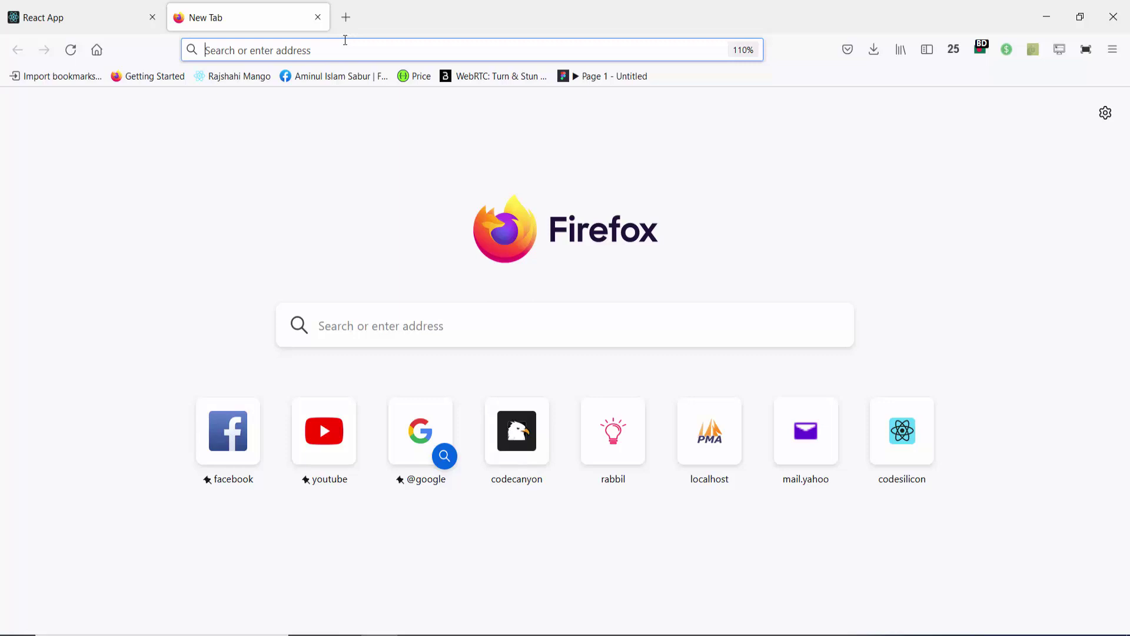
{"action": "type", "text": "e"}
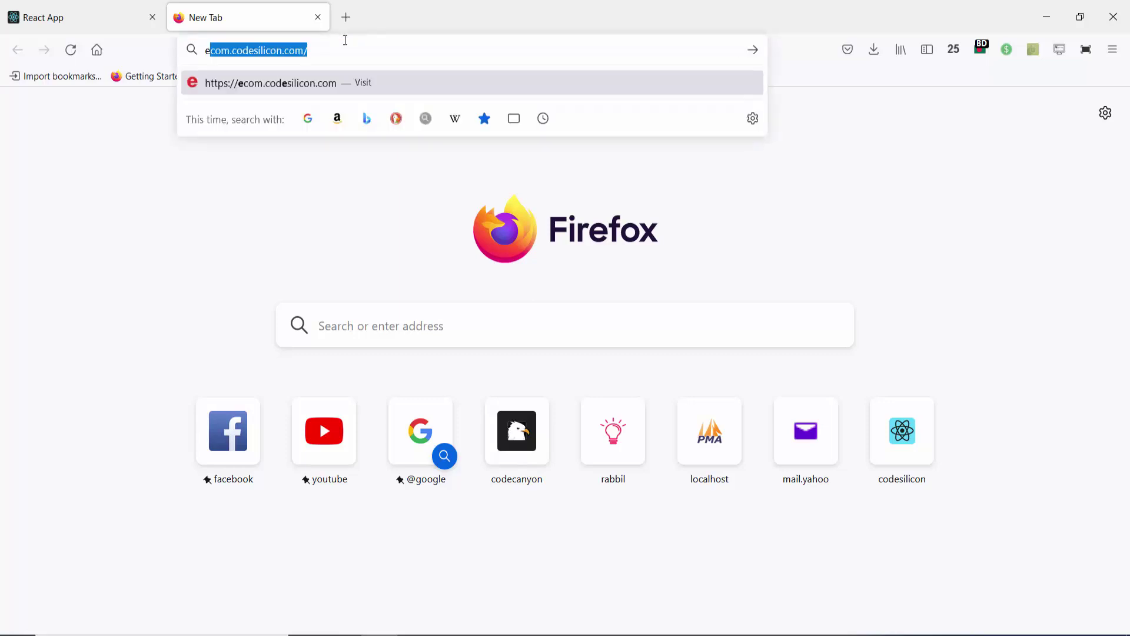
{"action": "key", "text": "BackSpace"}
{"action": "key", "text": "BackSpace"}
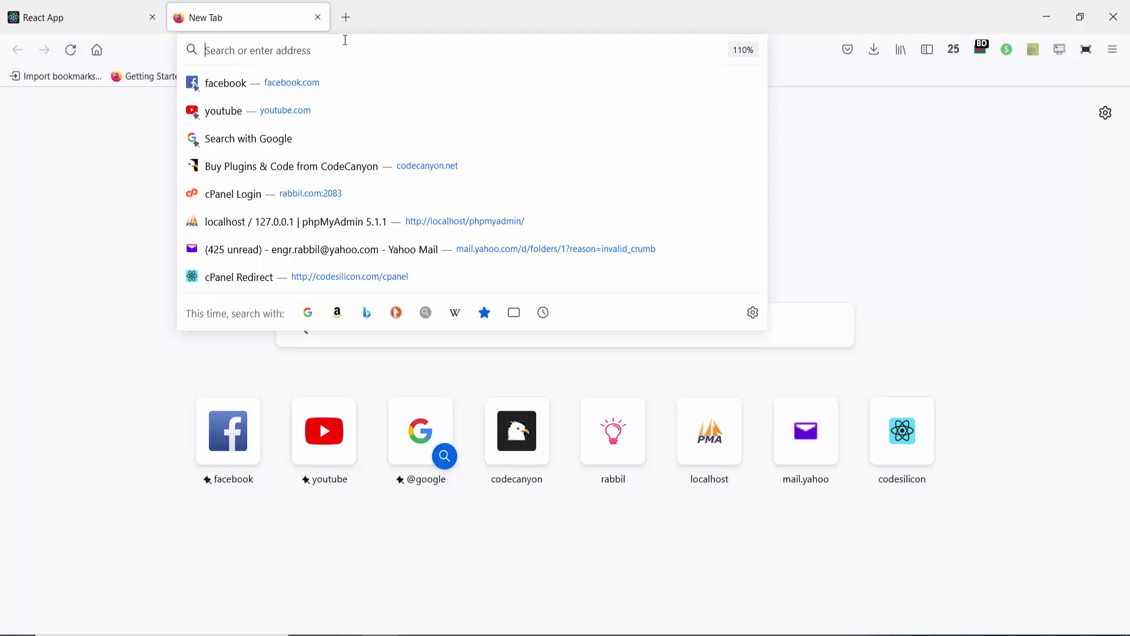
{"action": "type", "text": "c"}
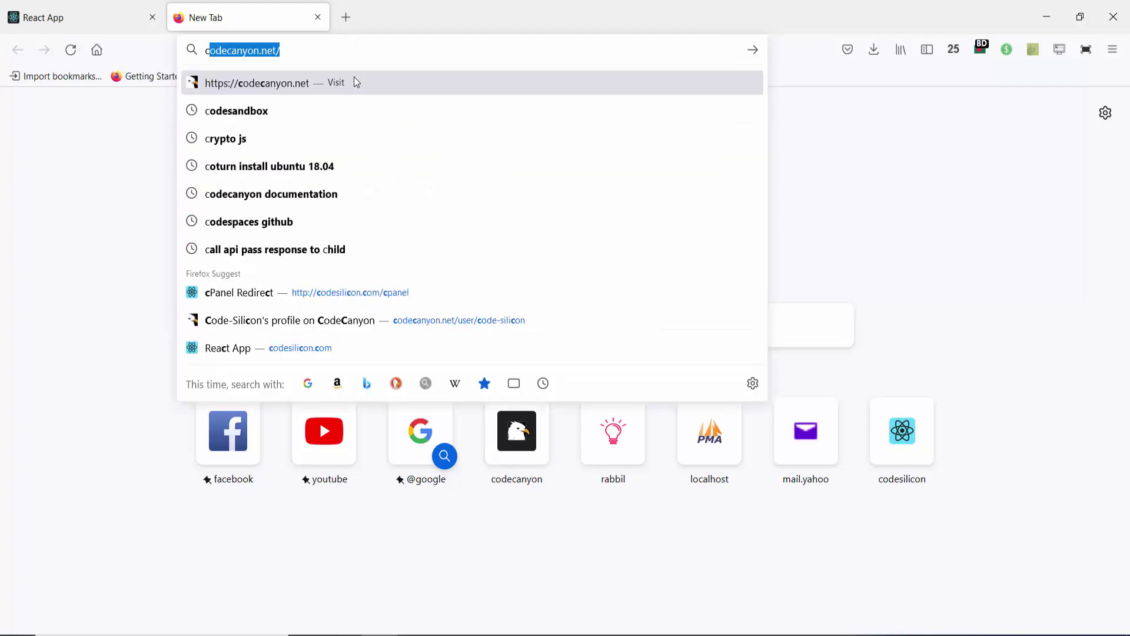
{"action": "type", "text": "dq"}
{"action": "key", "text": "BackSpace"}
{"action": "key", "text": "BackSpace"}
{"action": "key", "text": "BackSpace"}
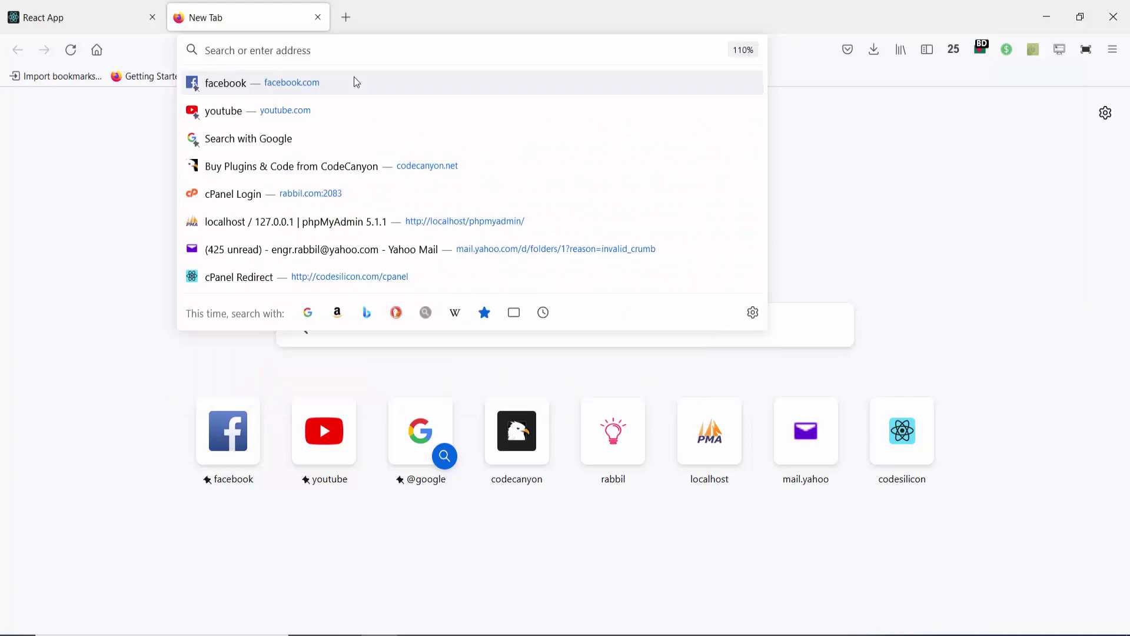
{"action": "left_click", "coordinate": [401, 171]}
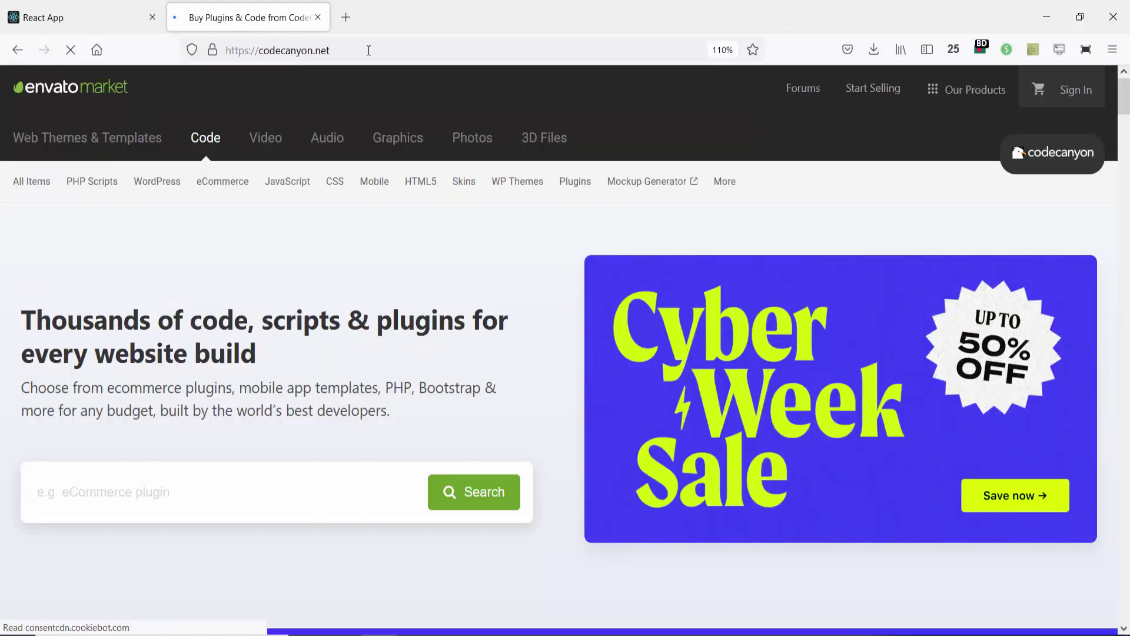
Open CodeCanyon's page of popular PHP scripts
{"action": "left_click", "coordinate": [357, 51]}
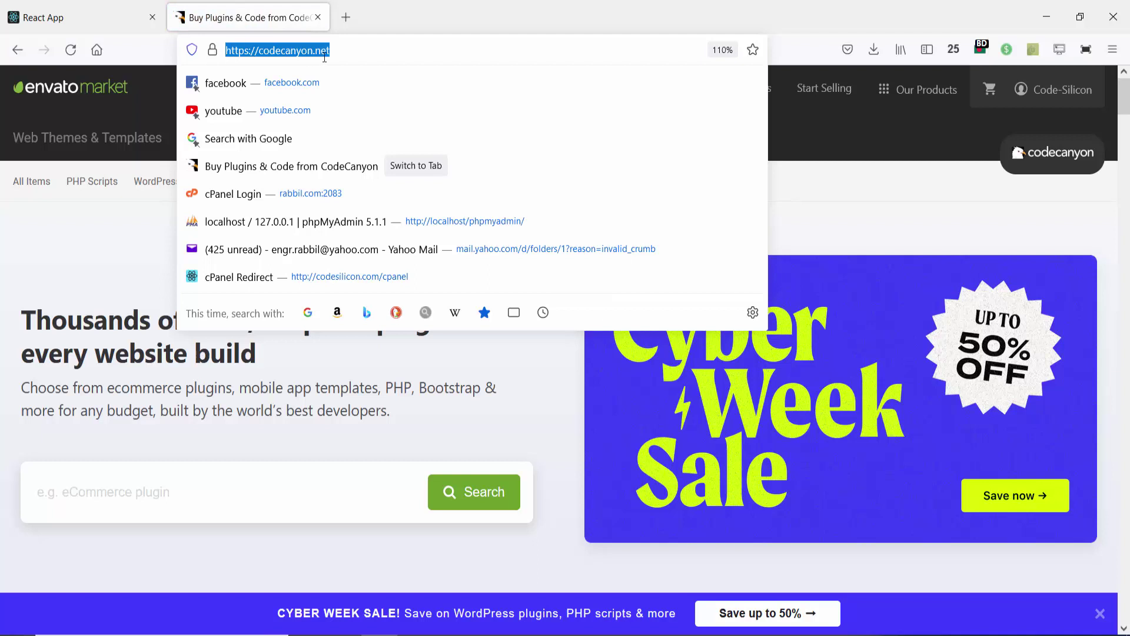
{"action": "left_click_drag", "start_coordinate": [328, 51], "coordinate": [143, 60]}
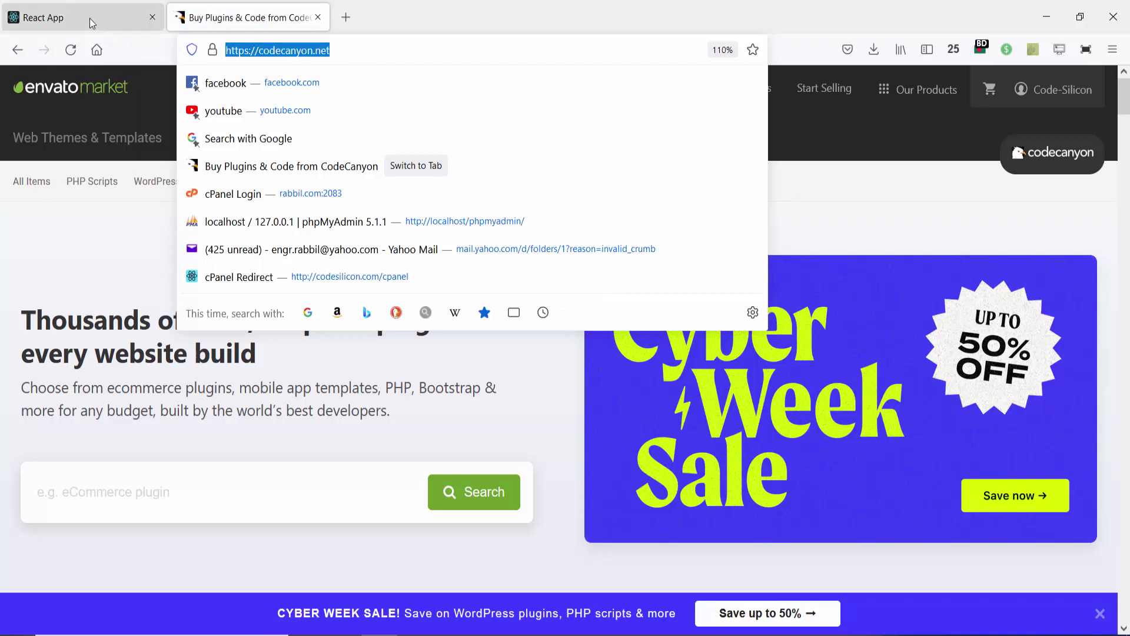
{"action": "mouse_move", "coordinate": [92, 180]}
{"action": "left_click", "coordinate": [97, 209]}
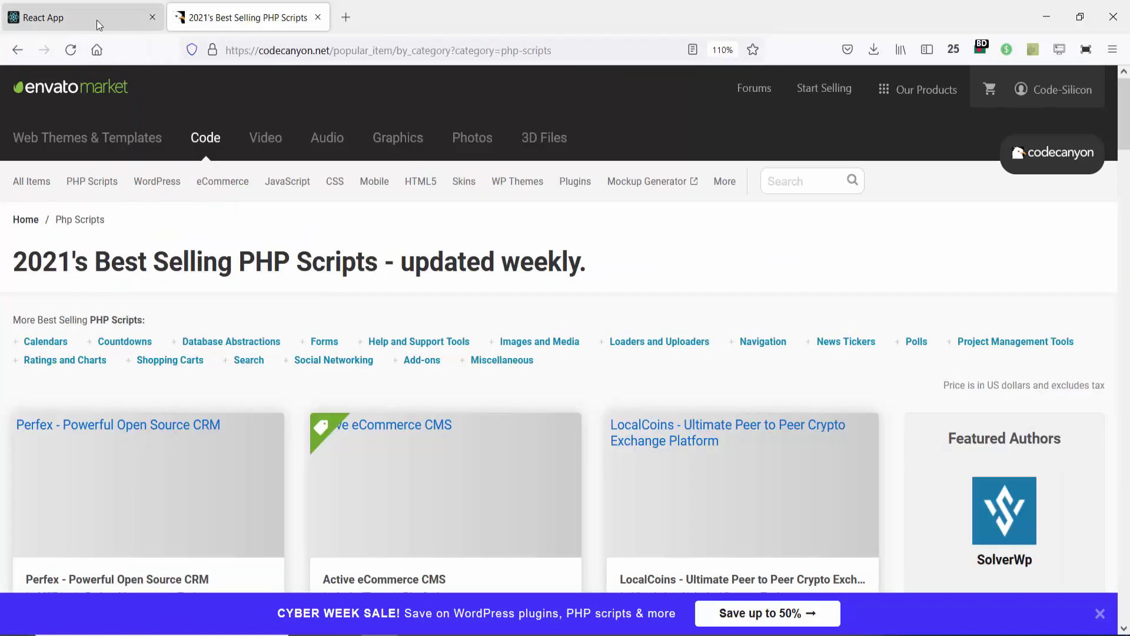
Return to the React App page and look through its product and category sections again
{"action": "left_click", "coordinate": [96, 20]}
{"action": "key", "text": "ctrl+l"}
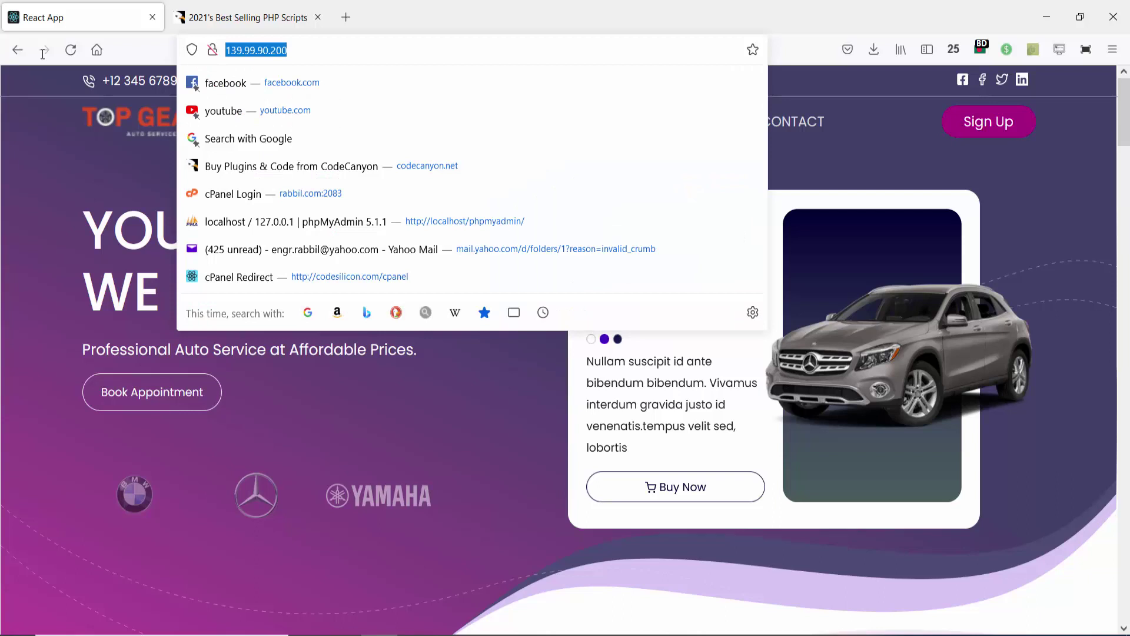
{"action": "left_click", "coordinate": [44, 107]}
{"action": "key", "text": "ctrl+l"}
{"action": "scroll", "coordinate": [73, 239], "scroll_direction": "down", "scroll_amount": 10}
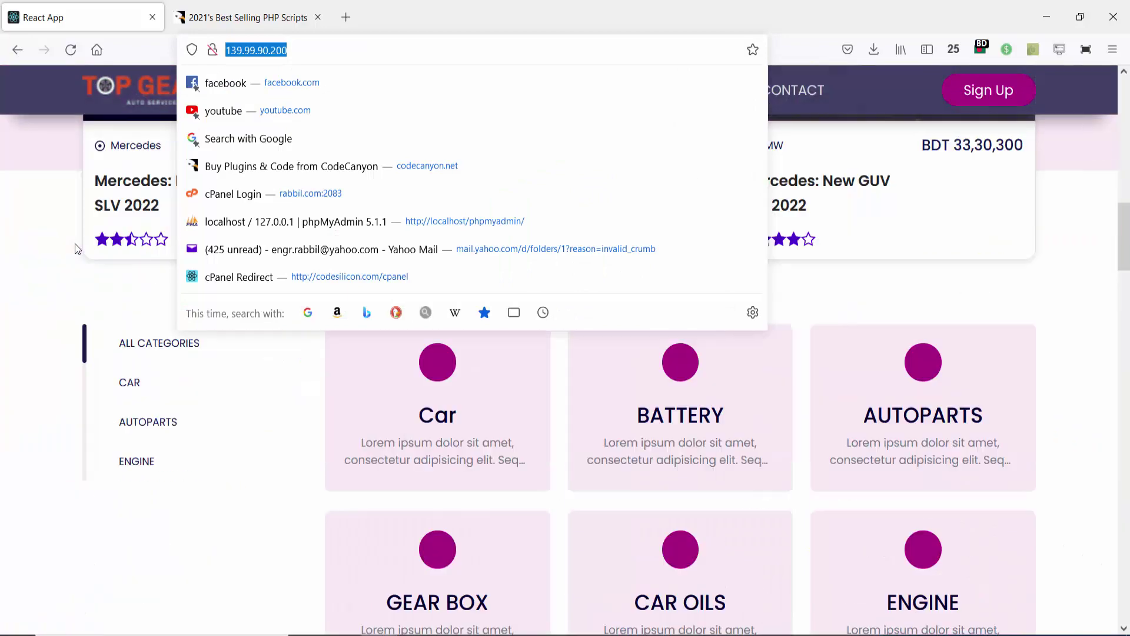
{"action": "left_click", "coordinate": [80, 254]}
{"action": "scroll", "coordinate": [532, 331], "scroll_direction": "down", "scroll_amount": 15}
{"action": "scroll", "coordinate": [587, 318], "scroll_direction": "up", "scroll_amount": 15}
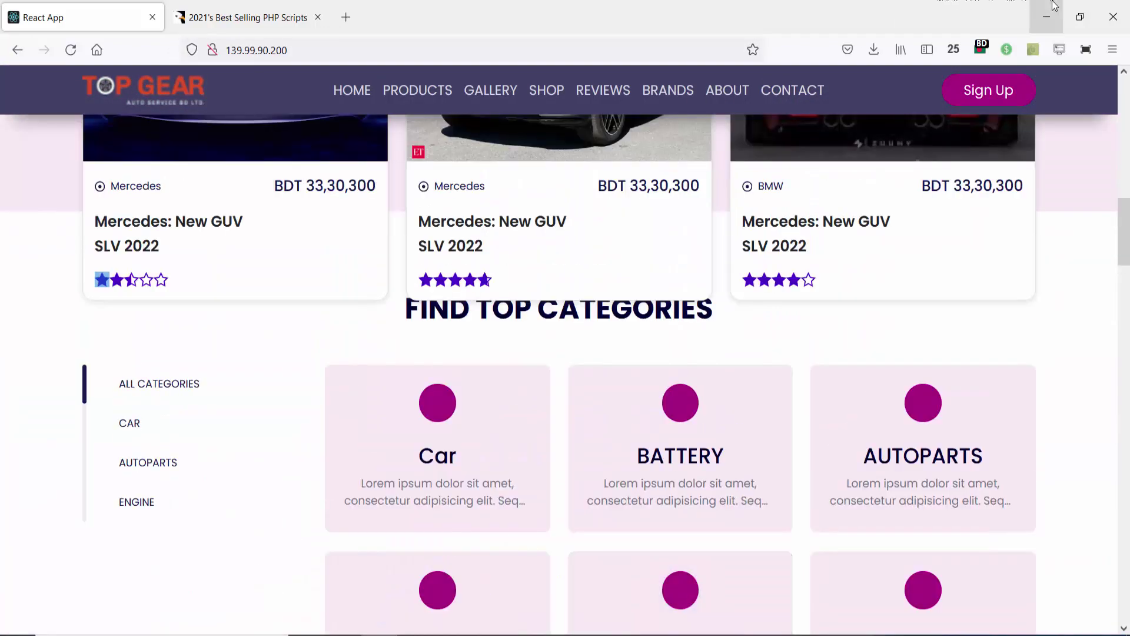
Return to the full-screen remote session, close the wwwroot folder window, and refresh the server's desktop
{"action": "left_click", "coordinate": [1054, 5]}
{"action": "left_click", "coordinate": [830, 53]}
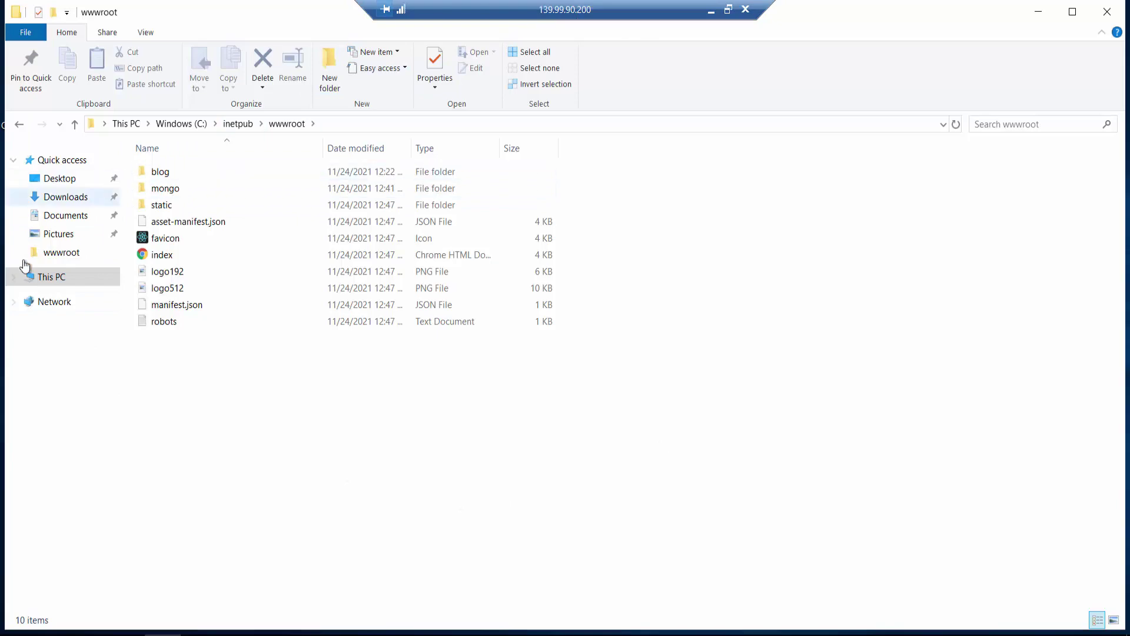
{"action": "left_click", "coordinate": [1108, 11]}
{"action": "right_click", "coordinate": [271, 134]}
{"action": "left_click", "coordinate": [320, 179]}
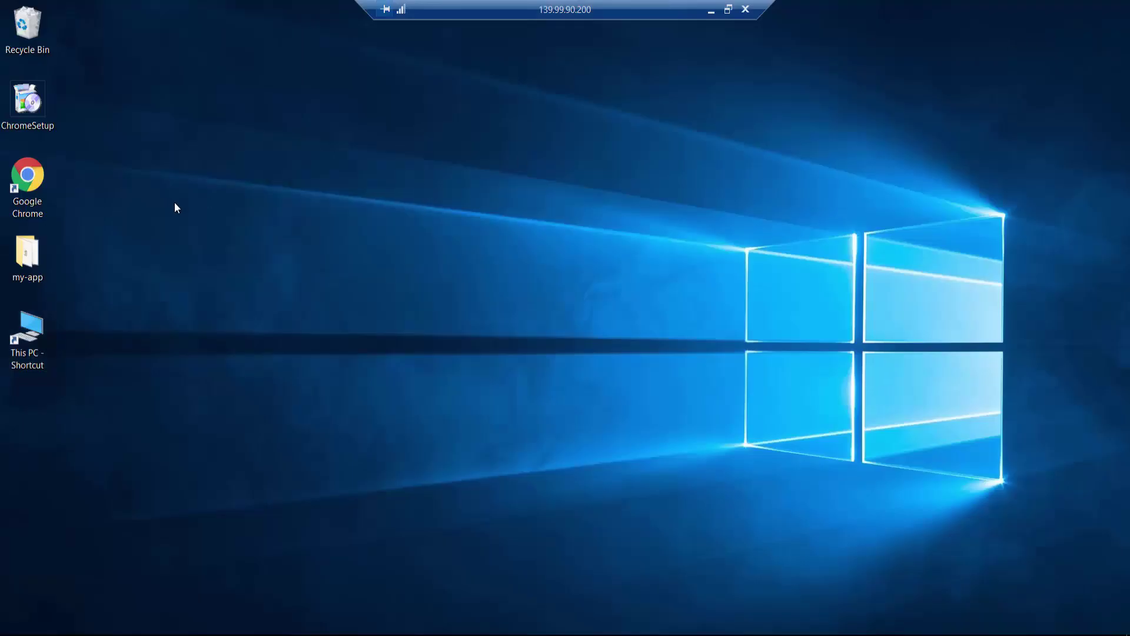
Open This PC on the server to view its folders and drive, and close the window again
{"action": "double_click", "coordinate": [43, 337]}
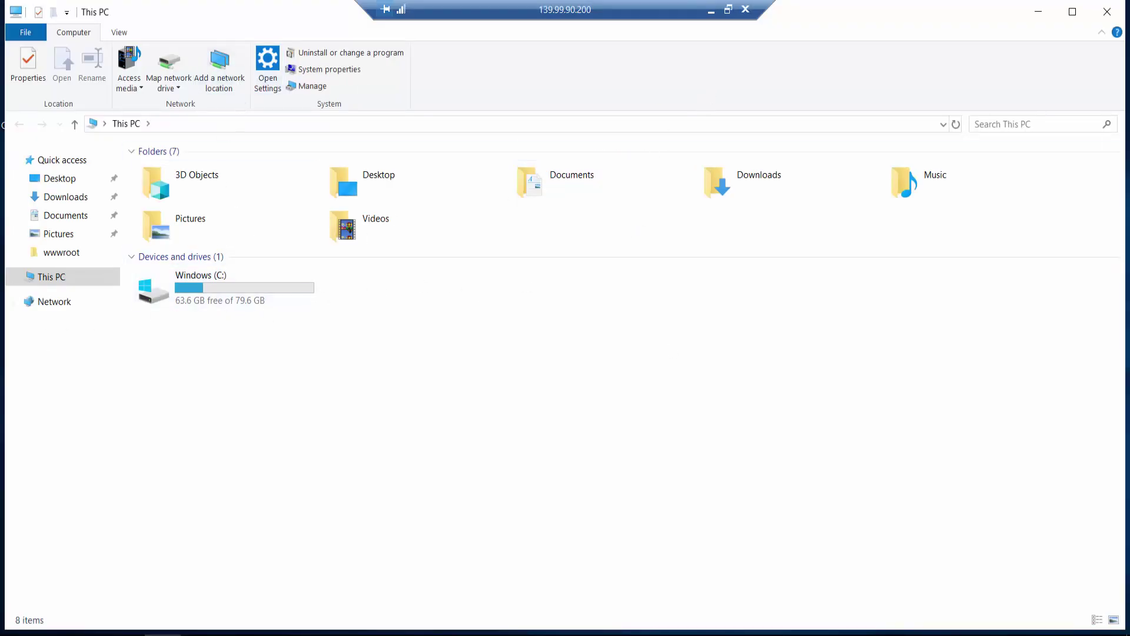
{"action": "left_click", "coordinate": [1107, 11]}
{"action": "right_click", "coordinate": [426, 139]}
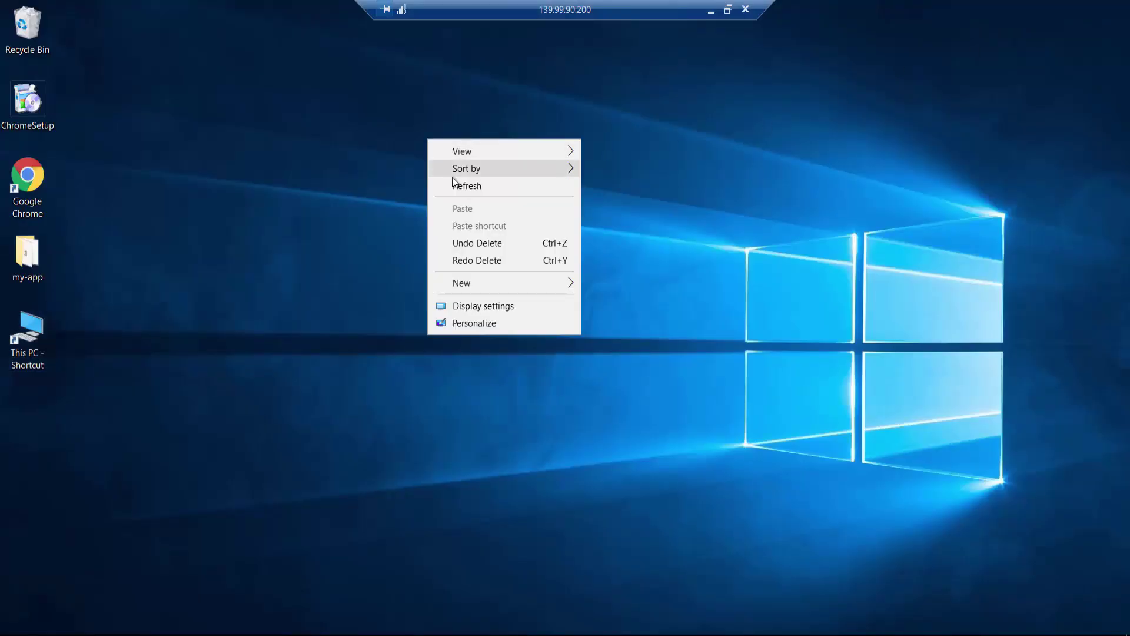
{"action": "left_click", "coordinate": [452, 184]}
{"action": "right_click", "coordinate": [334, 153]}
{"action": "left_click", "coordinate": [354, 197]}
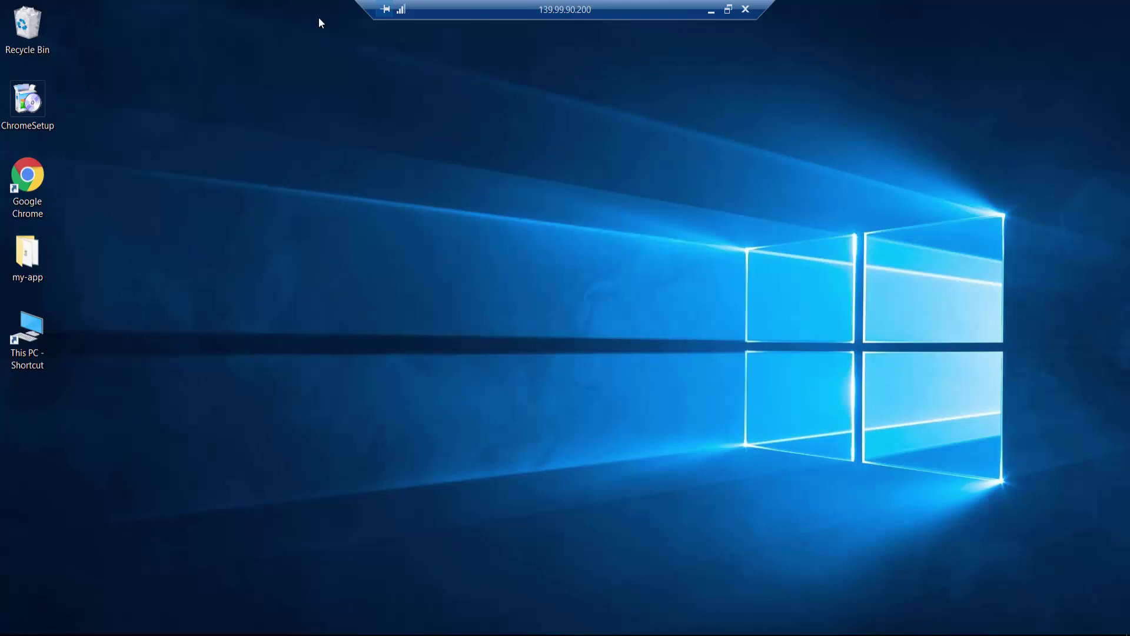
{"action": "right_click", "coordinate": [321, 88]}
{"action": "left_click", "coordinate": [361, 130]}
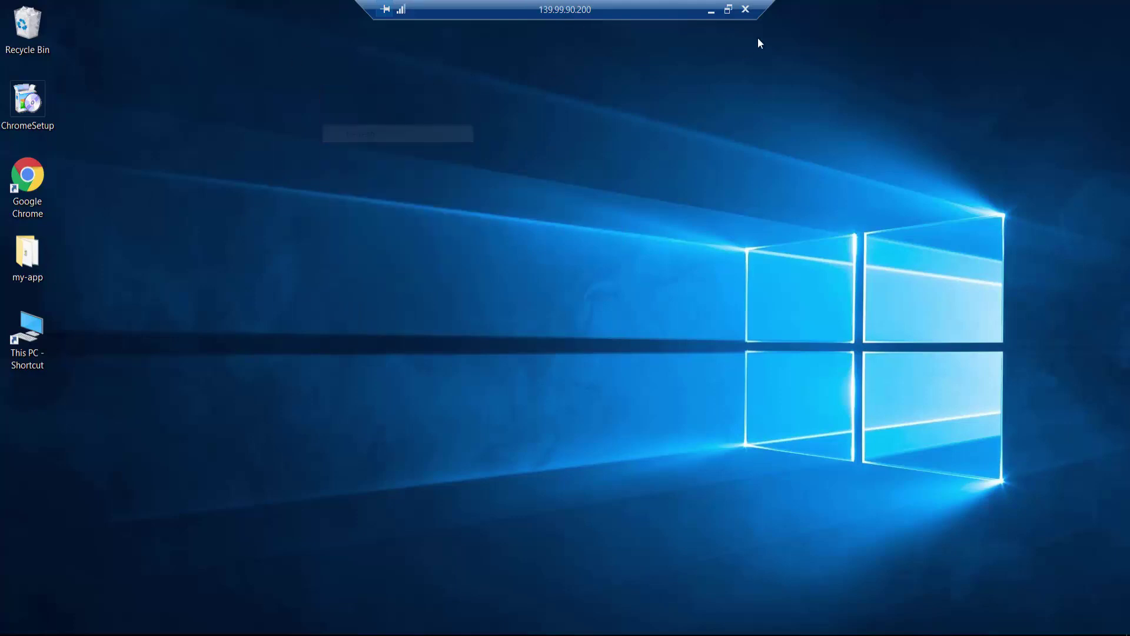
{"action": "right_click", "coordinate": [406, 93]}
{"action": "left_click", "coordinate": [443, 144]}
{"action": "right_click", "coordinate": [409, 119]}
{"action": "left_click", "coordinate": [462, 166]}
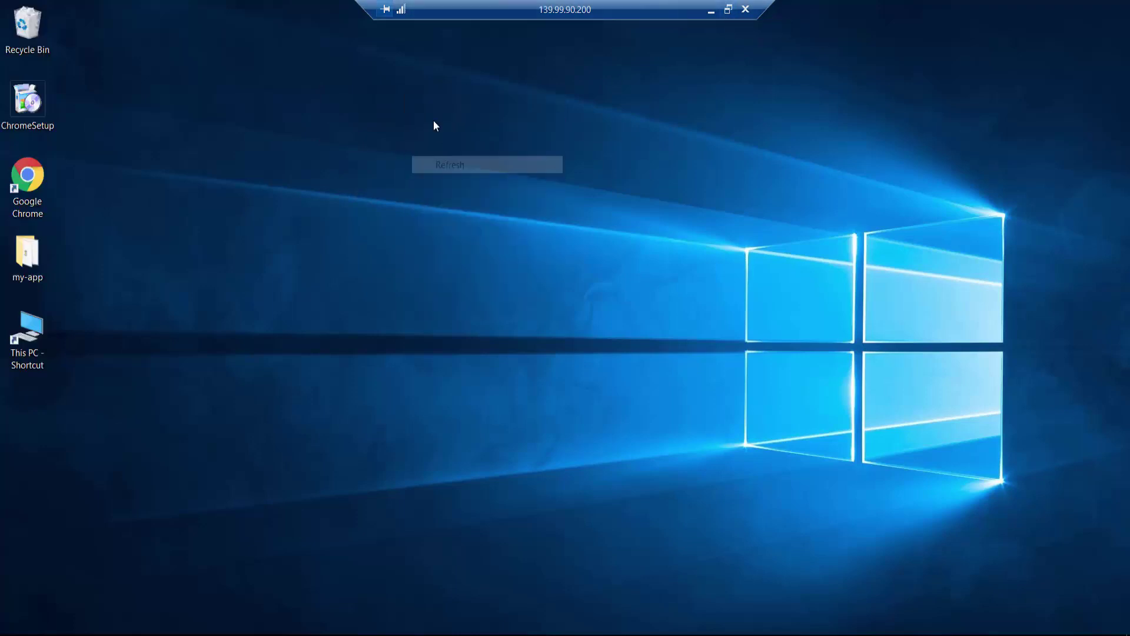
{"action": "right_click", "coordinate": [418, 103]}
{"action": "left_click", "coordinate": [457, 150]}
{"action": "right_click", "coordinate": [421, 96]}
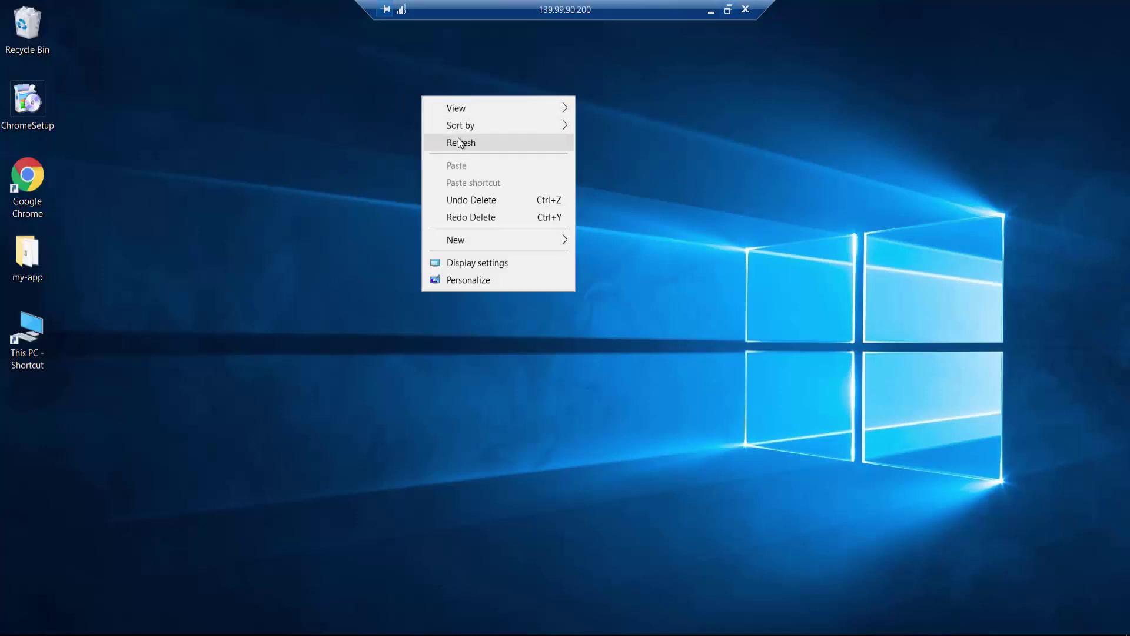
{"action": "left_click", "coordinate": [457, 143]}
{"action": "right_click", "coordinate": [432, 100]}
{"action": "left_click", "coordinate": [471, 149]}
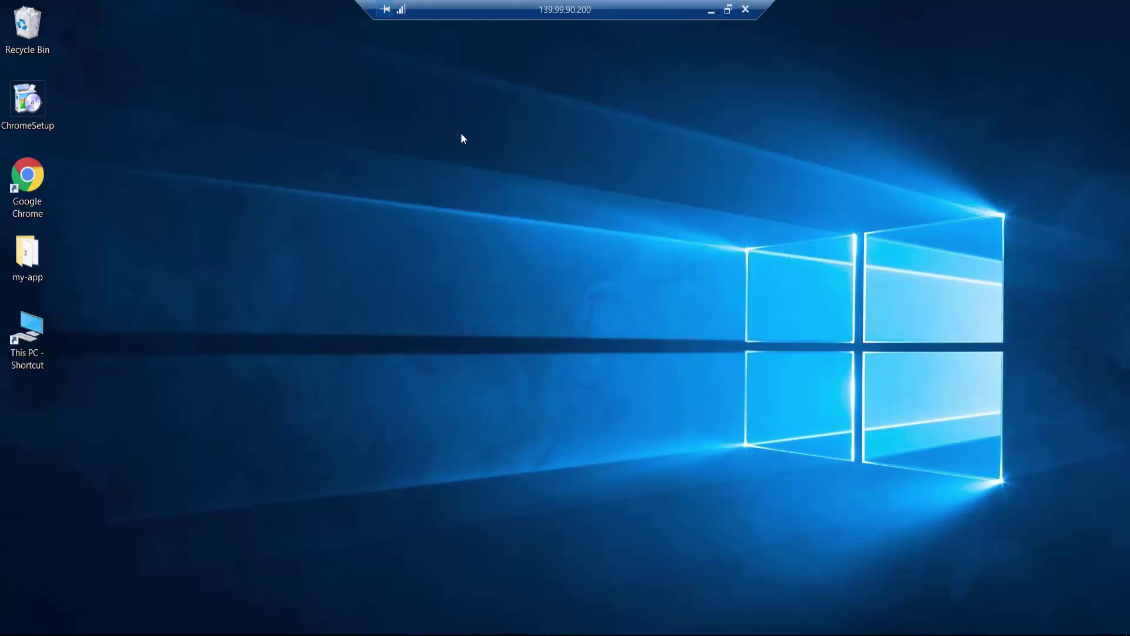
{"action": "right_click", "coordinate": [461, 133]}
{"action": "left_click", "coordinate": [494, 179]}
{"action": "right_click", "coordinate": [457, 96]}
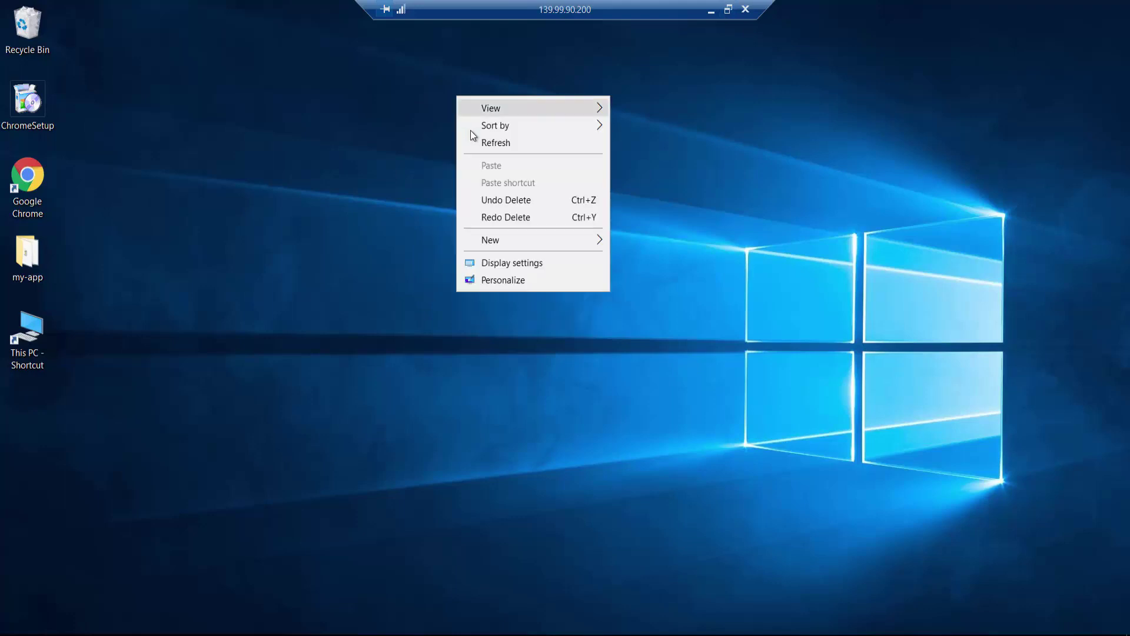
{"action": "left_click", "coordinate": [465, 144]}
{"action": "right_click", "coordinate": [426, 92]}
{"action": "left_click", "coordinate": [462, 139]}
{"action": "right_click", "coordinate": [401, 98]}
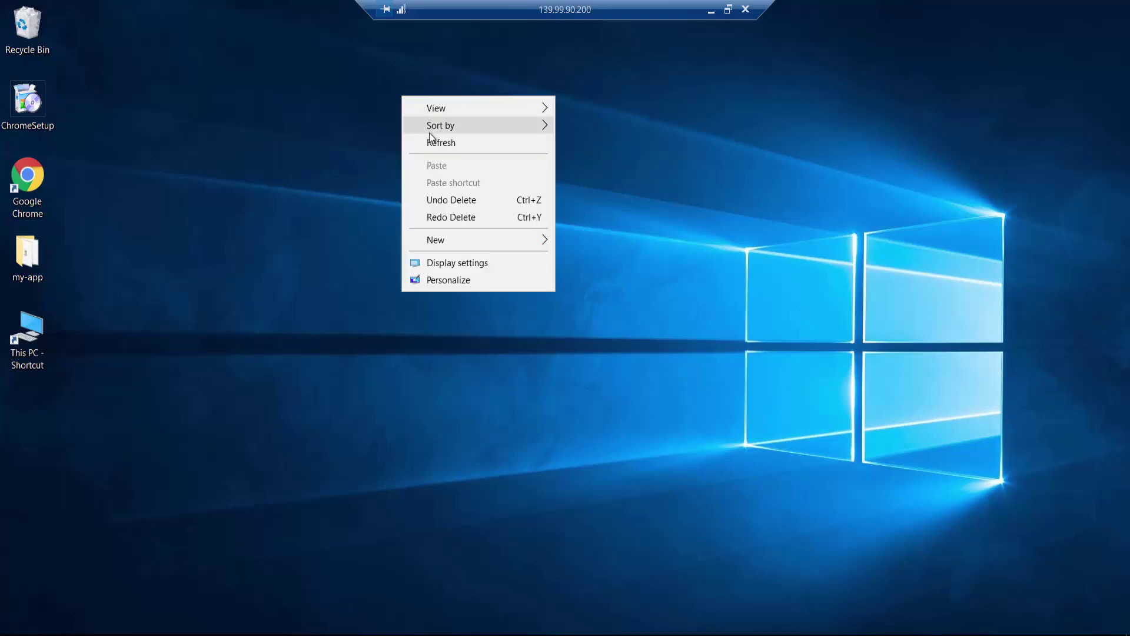
{"action": "left_click", "coordinate": [434, 144]}
{"action": "right_click", "coordinate": [368, 98]}
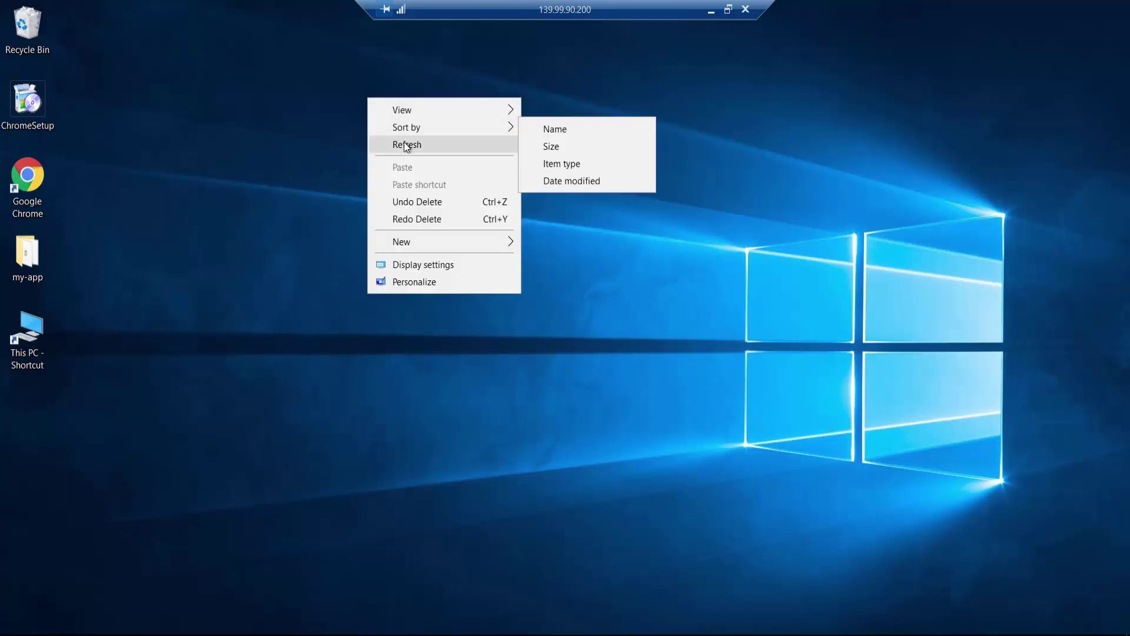
{"action": "left_click", "coordinate": [403, 144]}
{"action": "right_click", "coordinate": [365, 88]}
{"action": "left_click", "coordinate": [408, 133]}
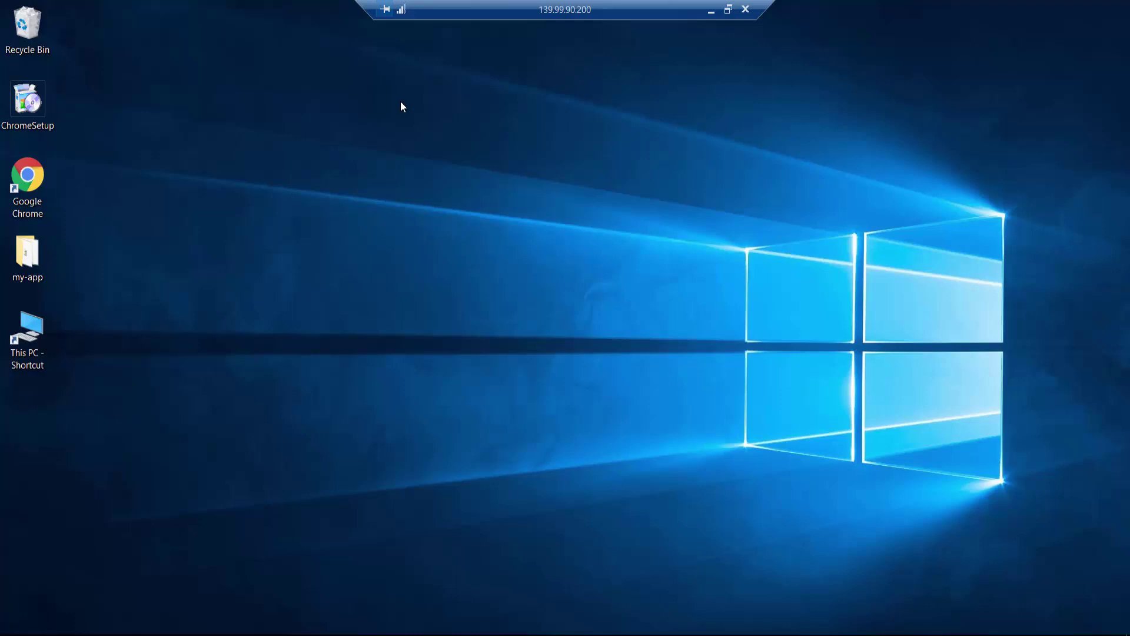
Switch the remote session between windowed and full-screen view several times, and open This PC on the server in full screen
{"action": "left_click", "coordinate": [728, 9]}
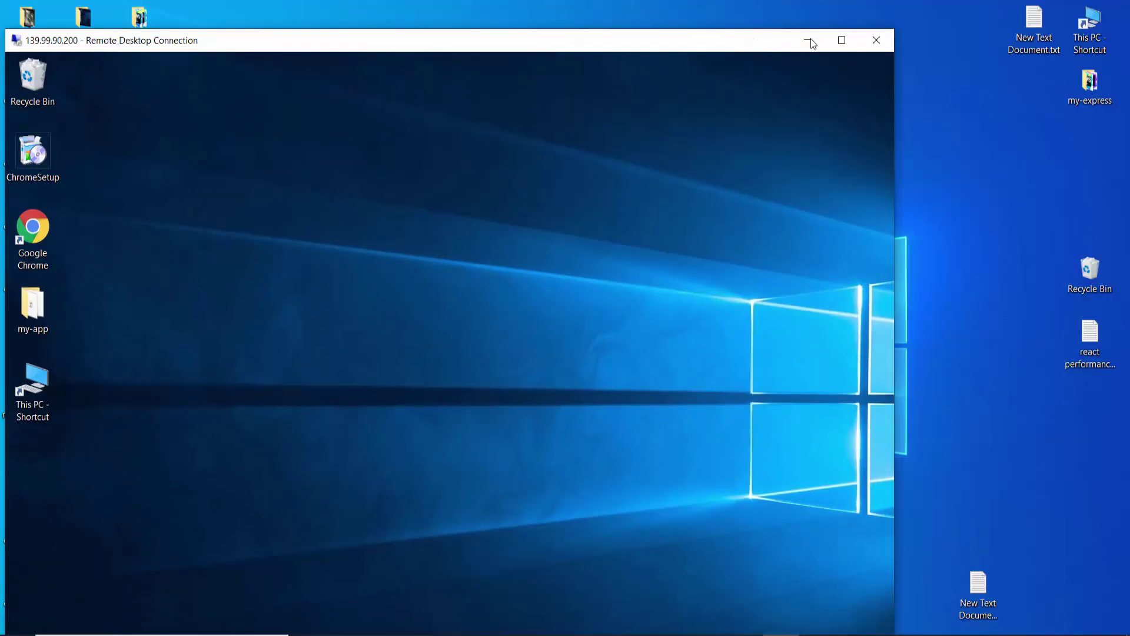
{"action": "left_click", "coordinate": [841, 40]}
{"action": "right_click", "coordinate": [256, 81]}
{"action": "left_click", "coordinate": [302, 124]}
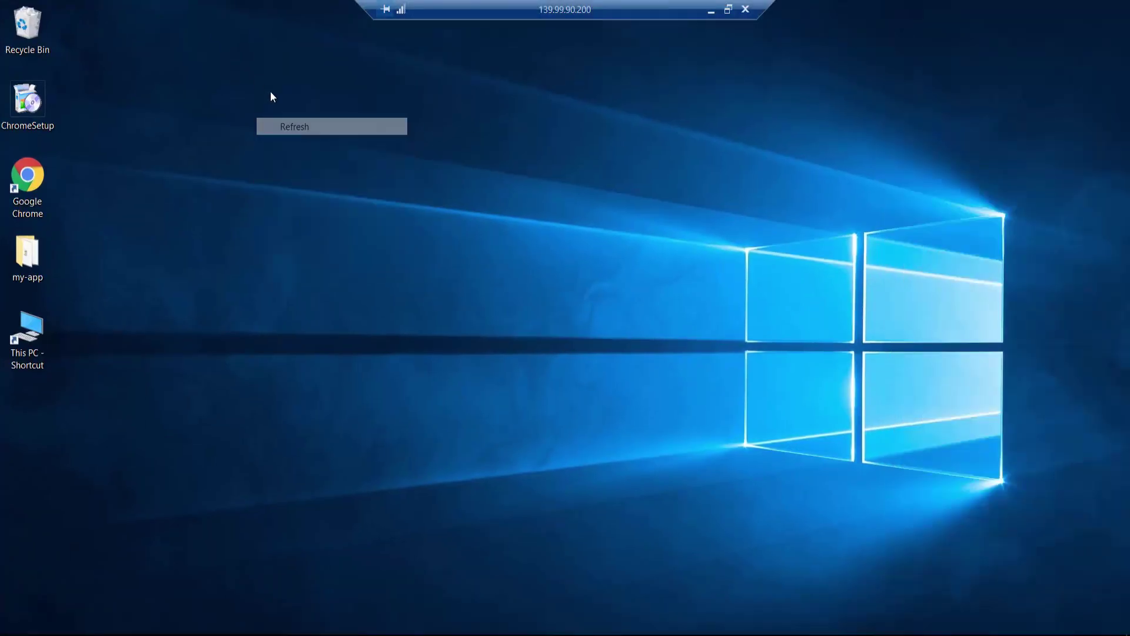
{"action": "right_click", "coordinate": [260, 80]}
{"action": "left_click", "coordinate": [293, 125]}
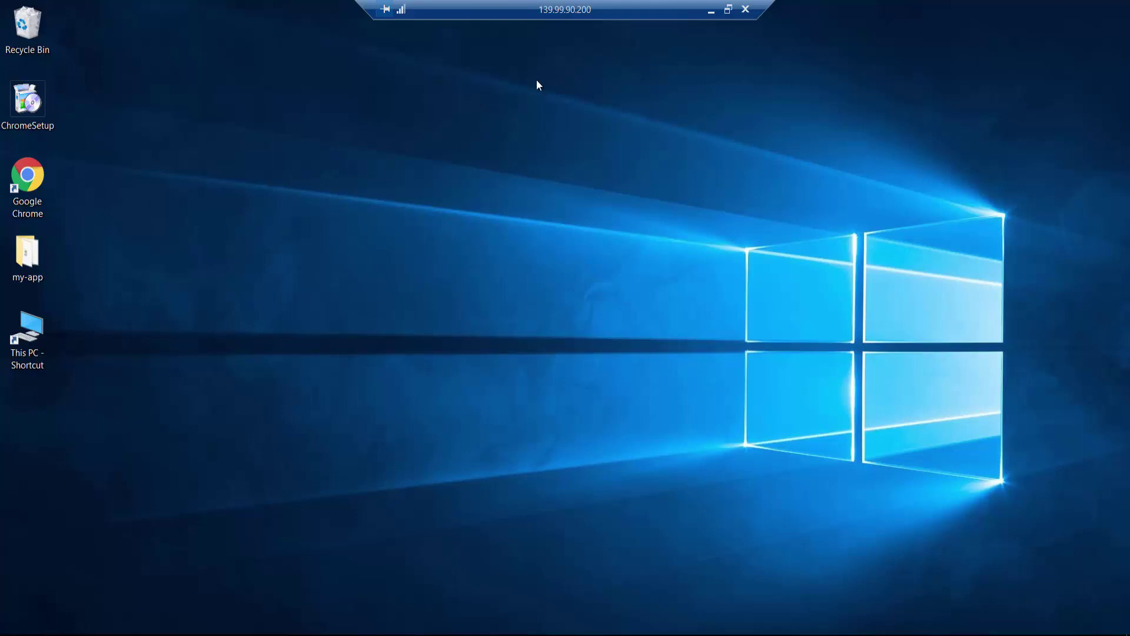
{"action": "left_click", "coordinate": [728, 9]}
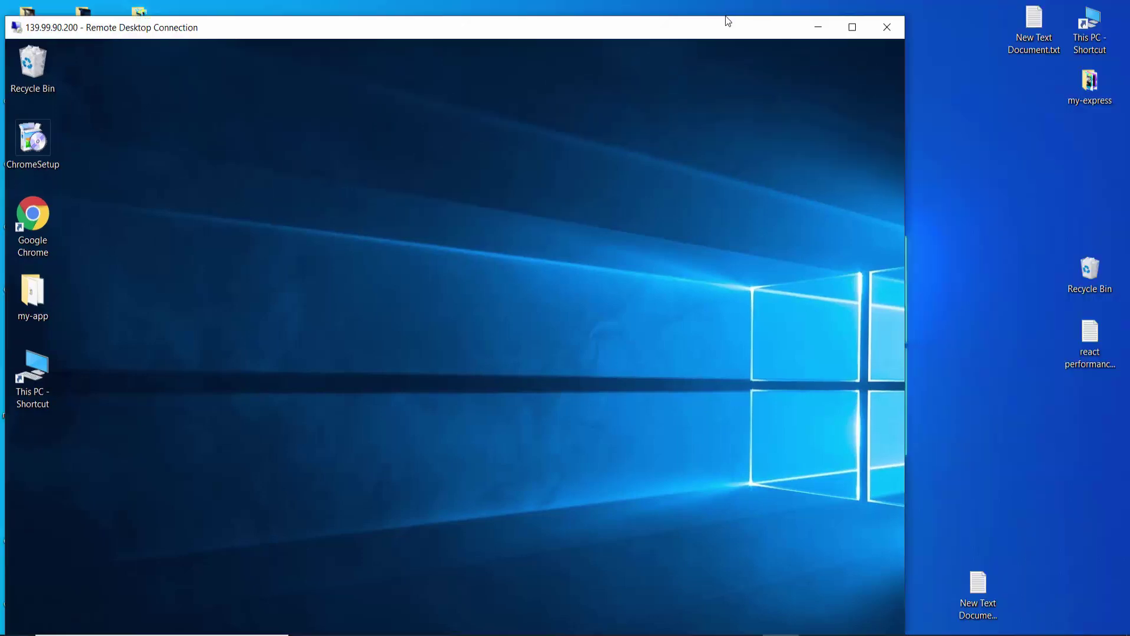
{"action": "left_click", "coordinate": [851, 27]}
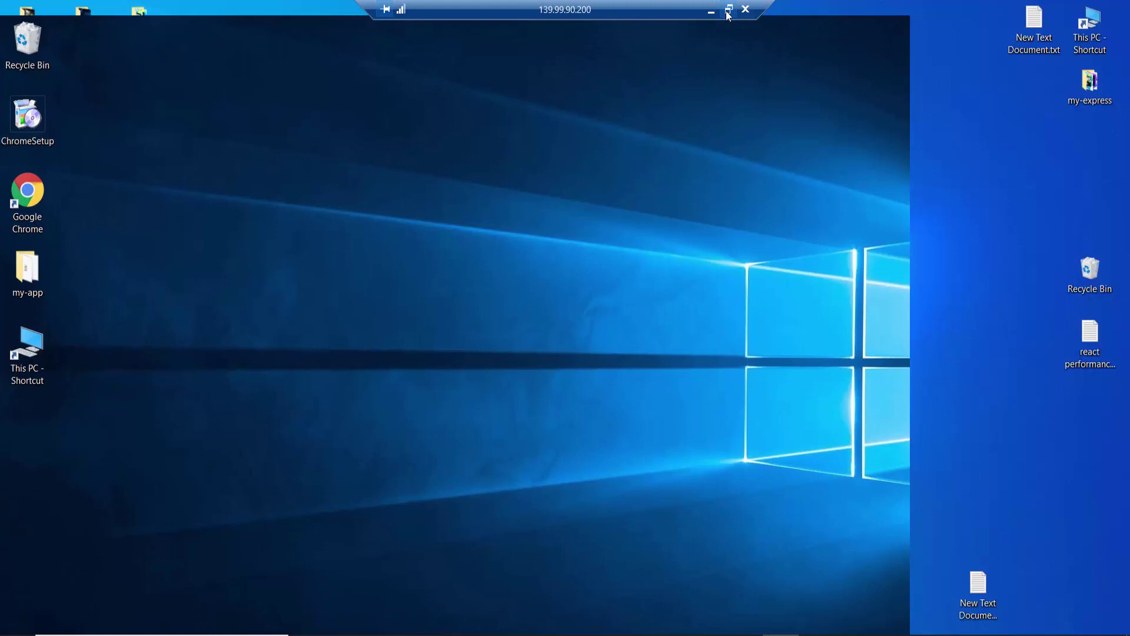
{"action": "left_click", "coordinate": [729, 10]}
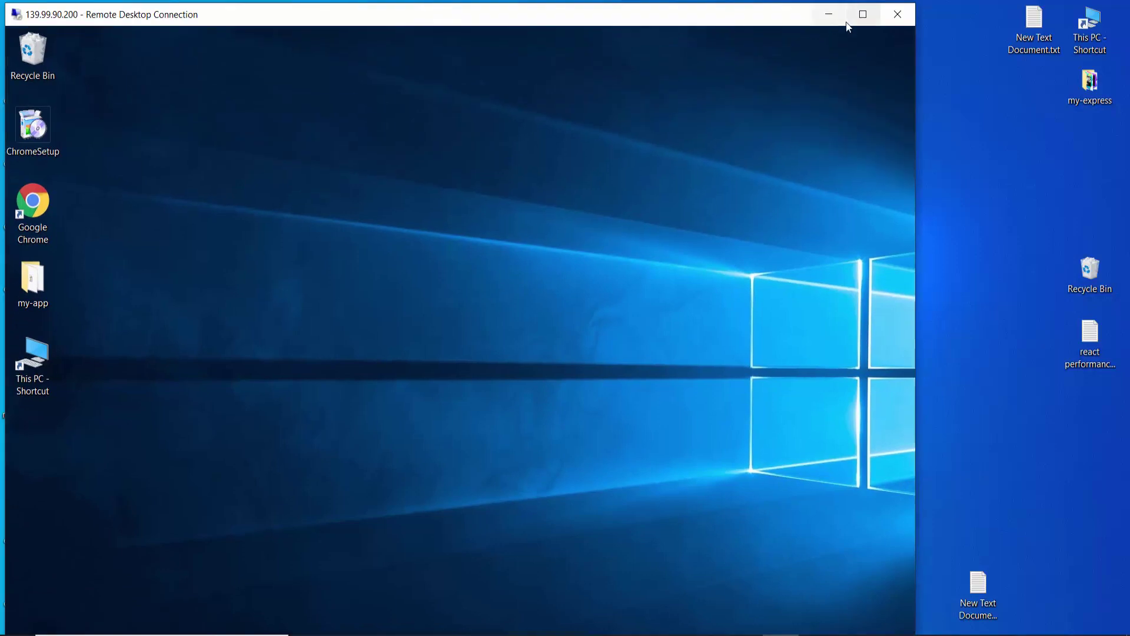
{"action": "left_click", "coordinate": [850, 20]}
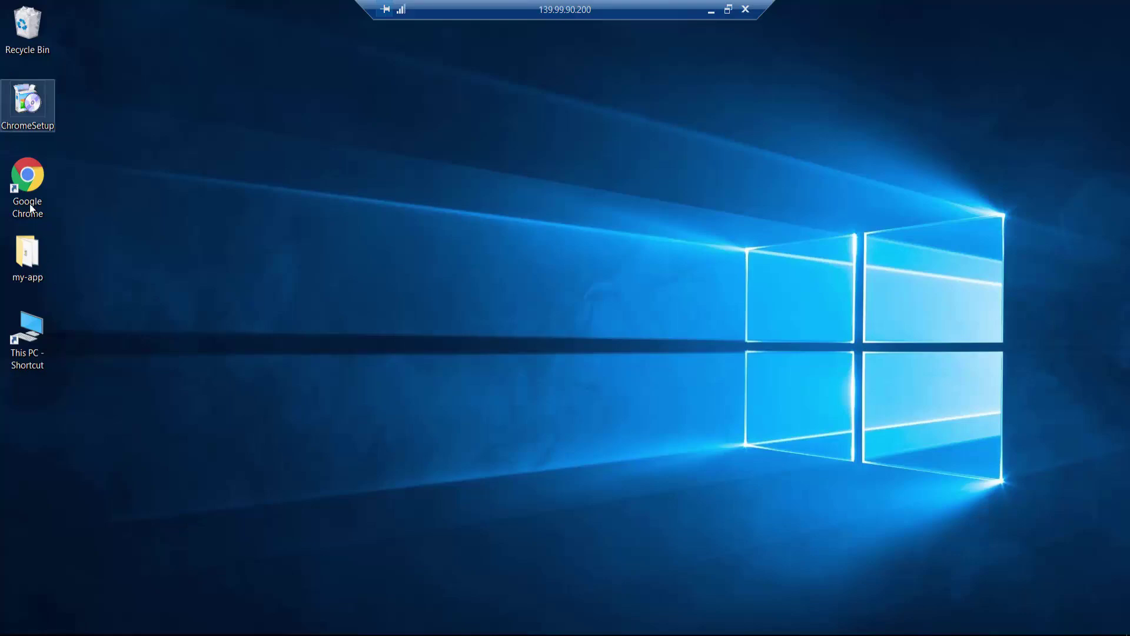
{"action": "double_click", "coordinate": [15, 322]}
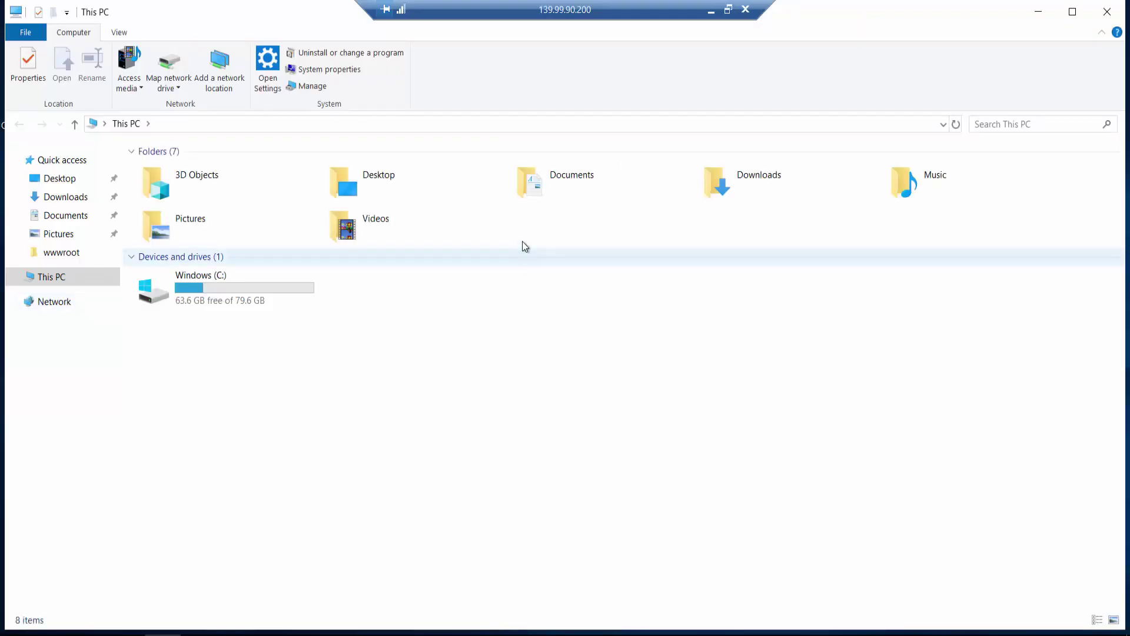
Switch to the PowerPoint presentation, start the slide show from slide 7, "Advantages For MERN", and reveal its MongoDB database item
{"action": "left_click", "coordinate": [728, 9]}
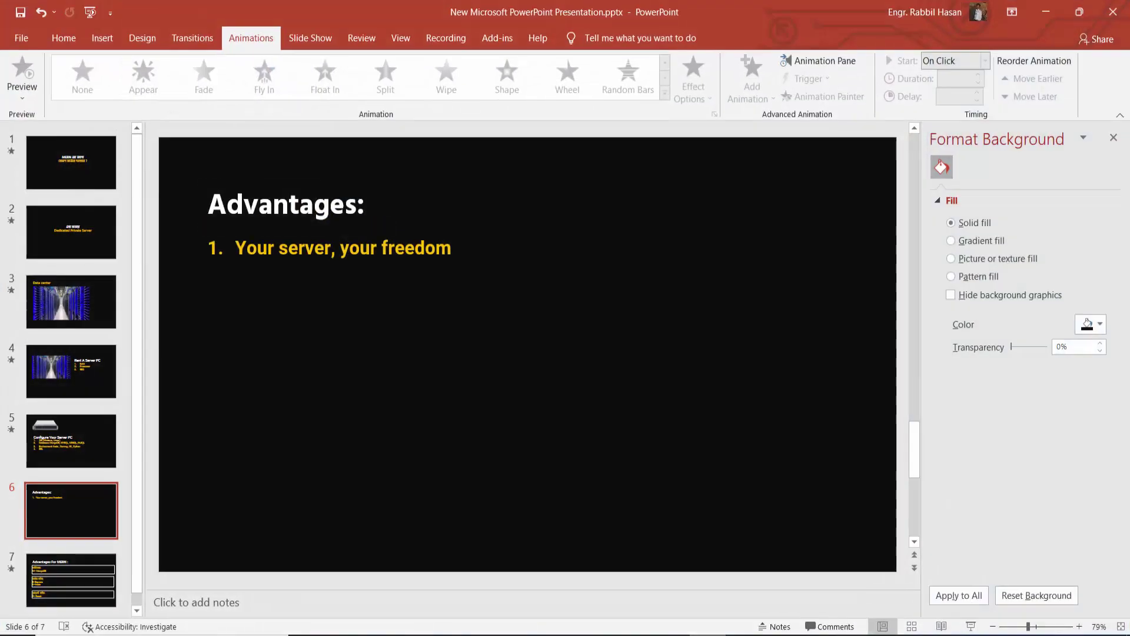
{"action": "left_click", "coordinate": [76, 558]}
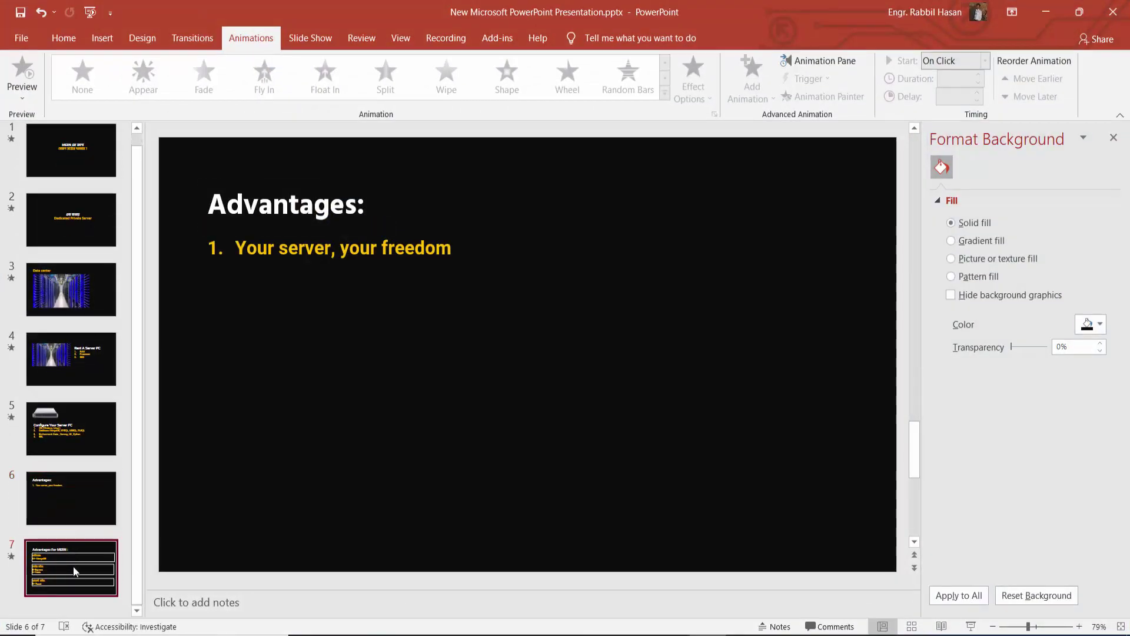
{"action": "left_click", "coordinate": [971, 625]}
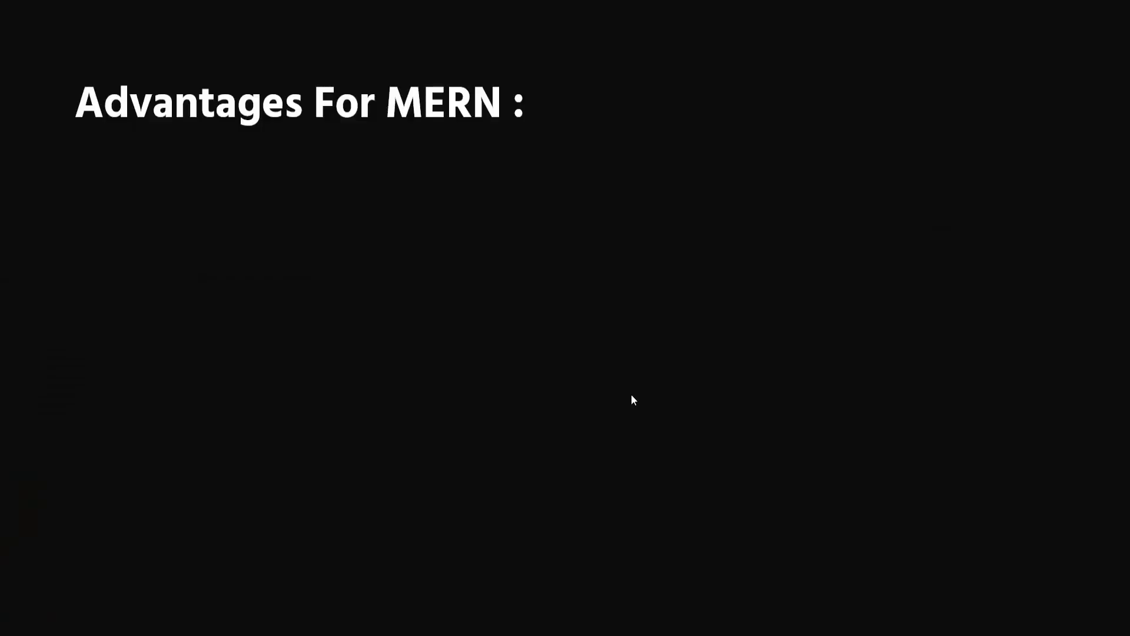
{"action": "left_click", "coordinate": [627, 336]}
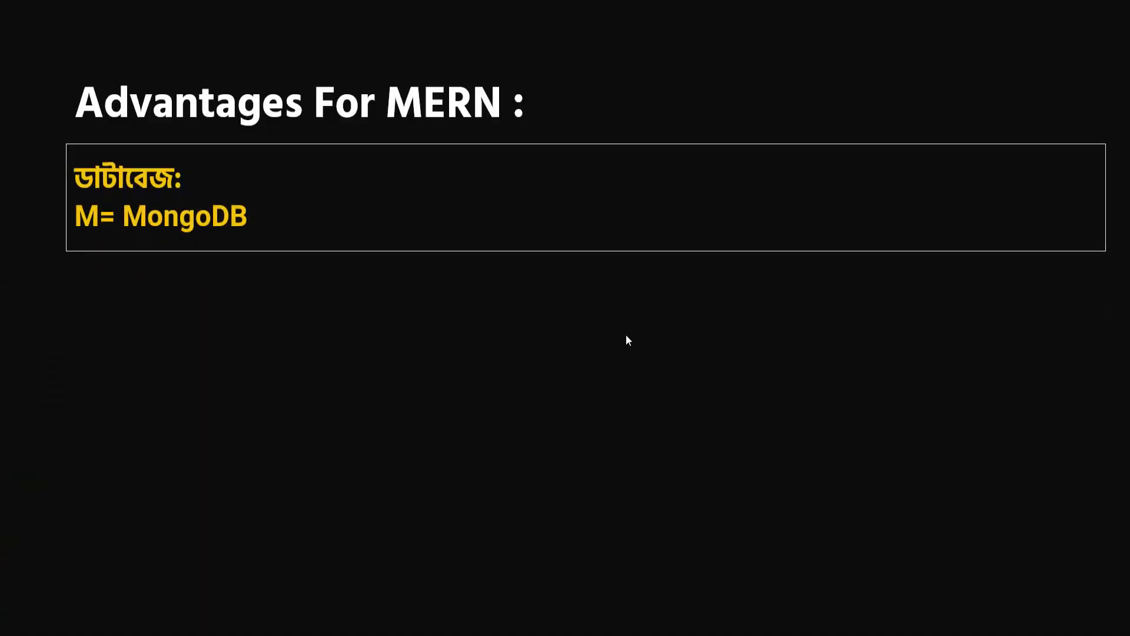